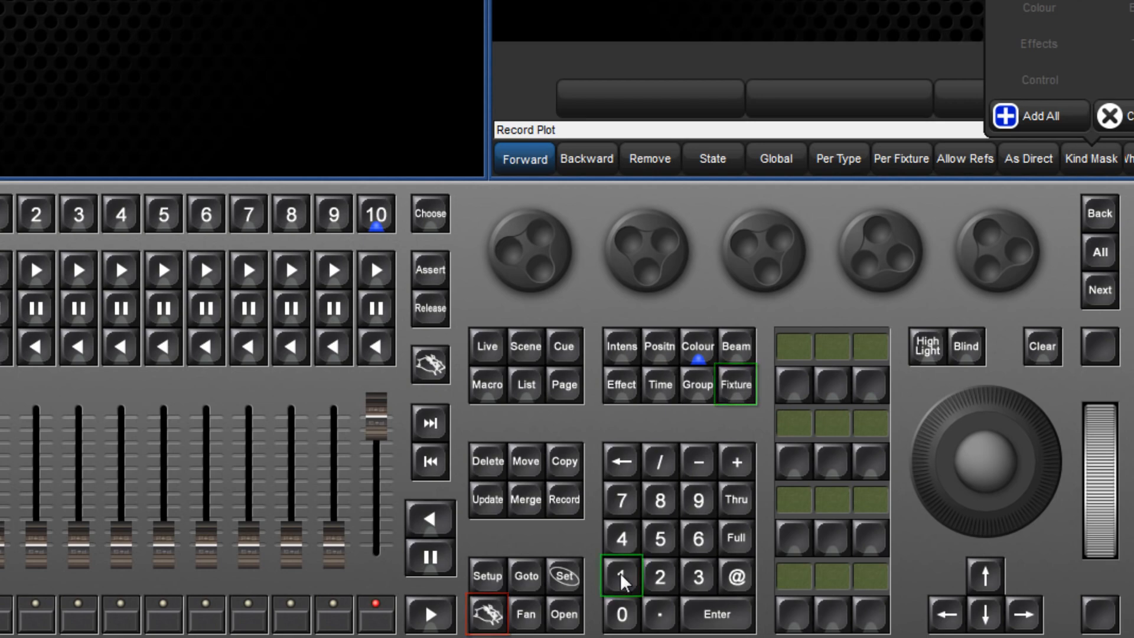
- Record plot 1 from the command line and open it
{"action": "left_click", "coordinate": [620, 575]}
{"action": "left_click", "coordinate": [717, 613]}
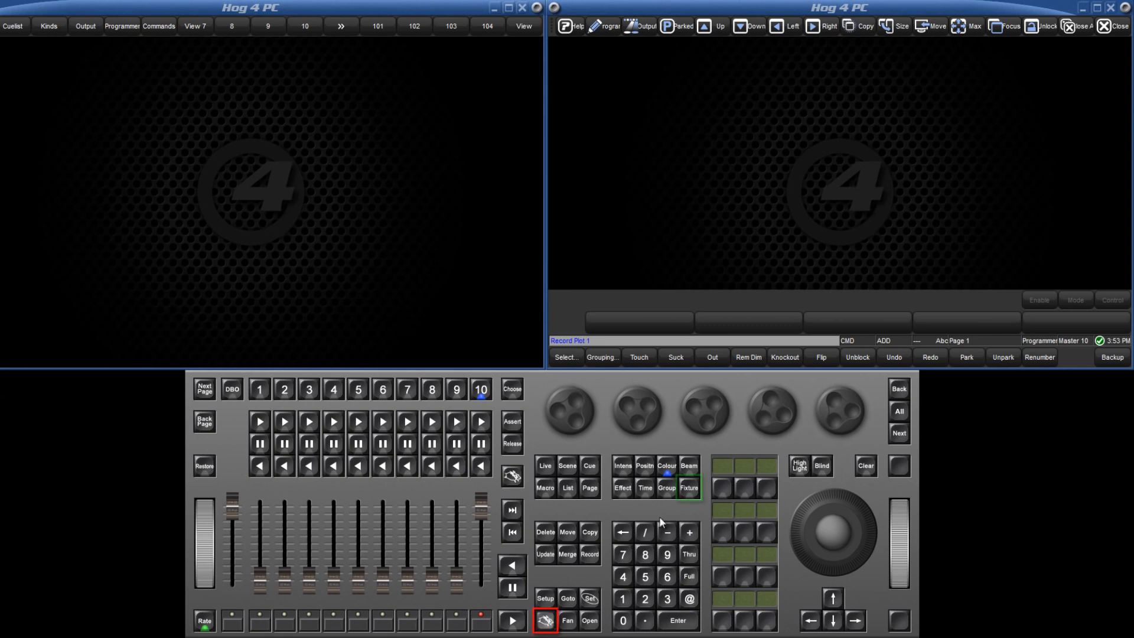
{"action": "left_click", "coordinate": [688, 488]}
{"action": "left_click", "coordinate": [622, 600]}
{"action": "left_click", "coordinate": [590, 620]}
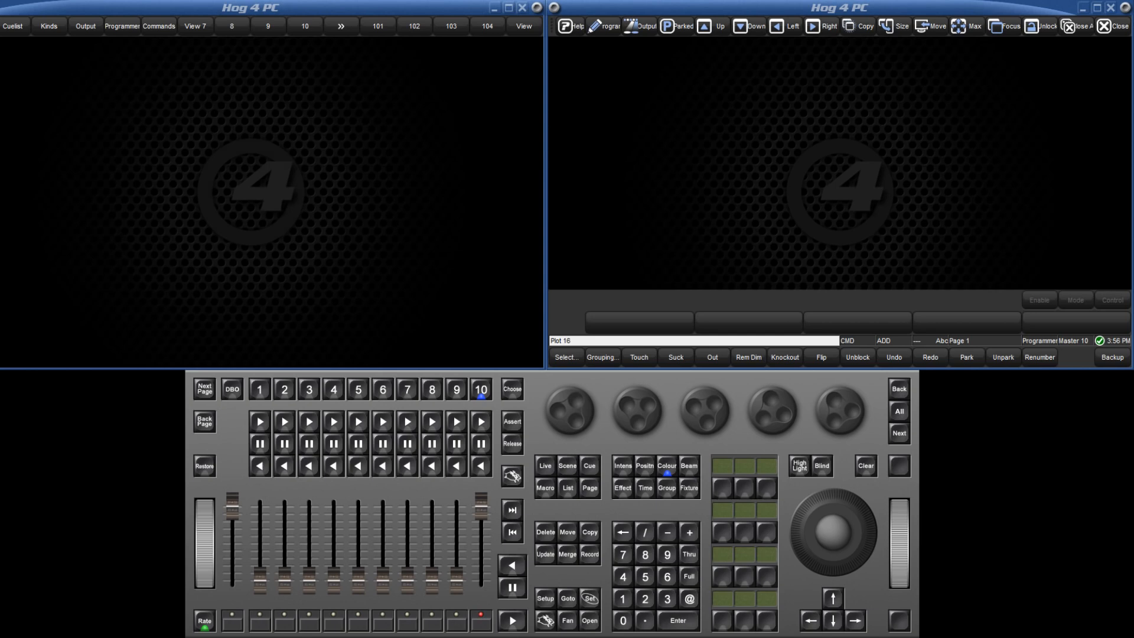
- Open the plots directory
{"action": "left_click", "coordinate": [592, 622]}
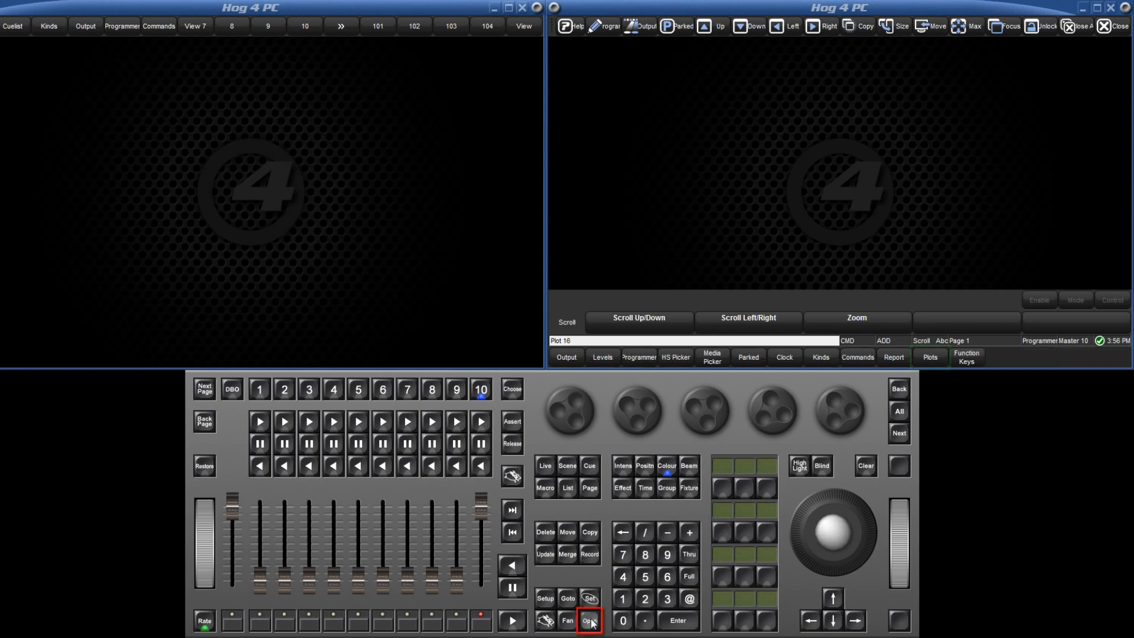
{"action": "left_click", "coordinate": [932, 365]}
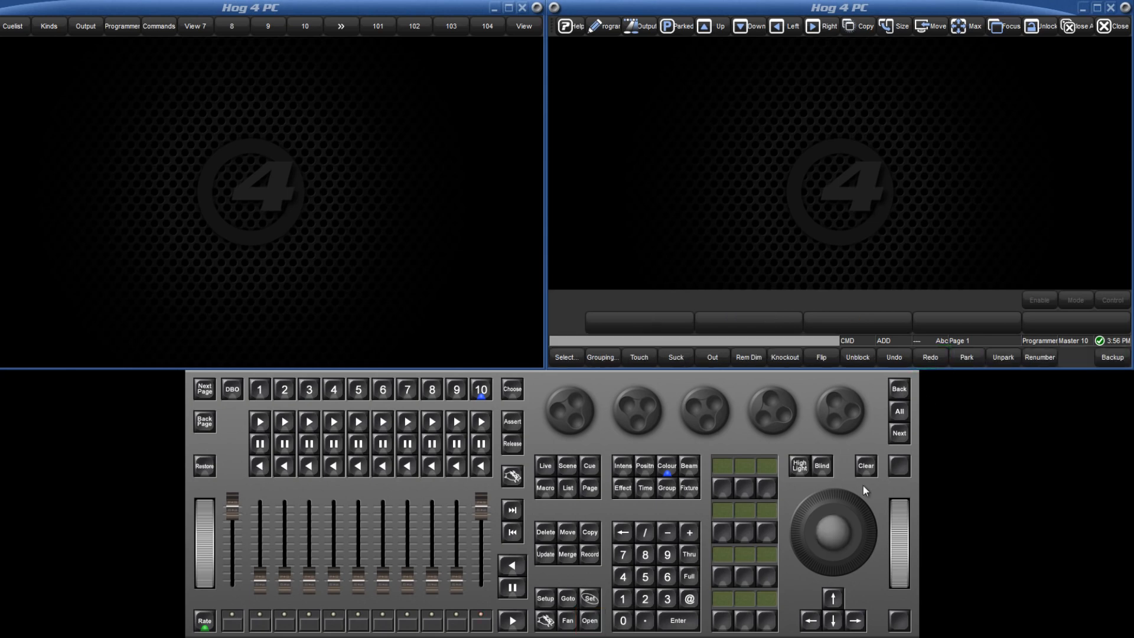
{"action": "left_click", "coordinate": [547, 623]}
{"action": "left_click", "coordinate": [590, 623]}
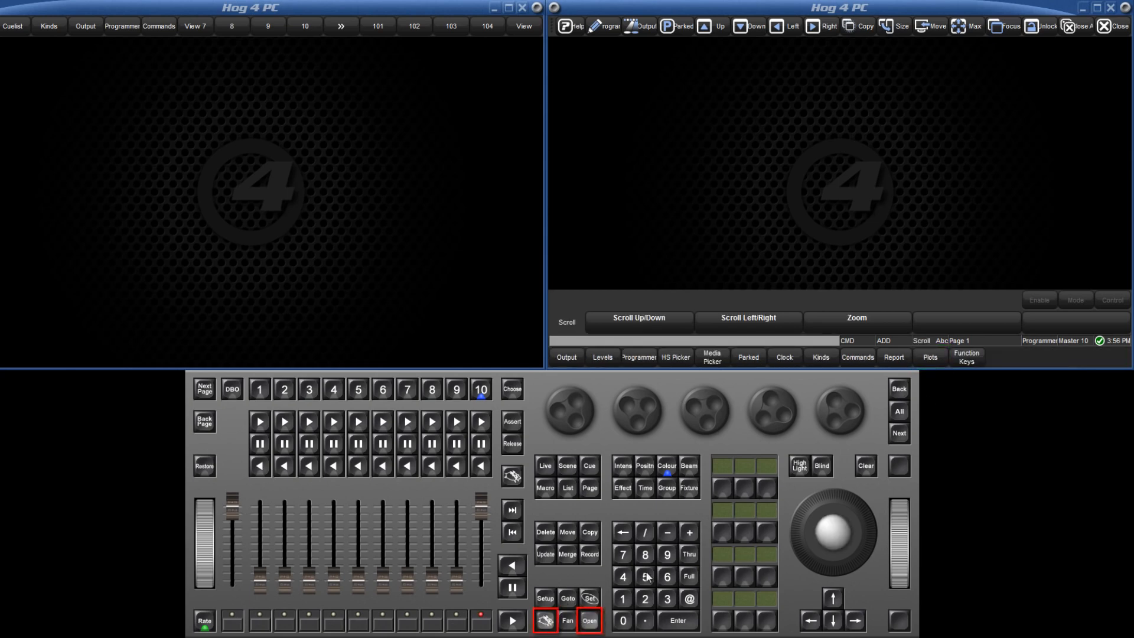
{"action": "left_click", "coordinate": [690, 489]}
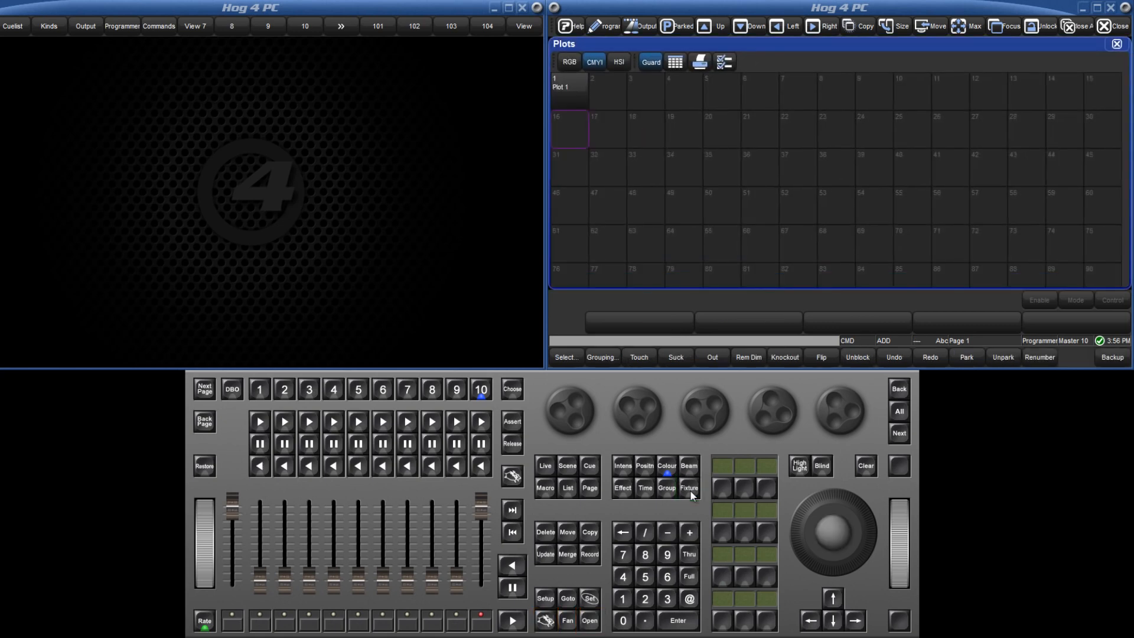
- Record plot 2 into the second cell of the plots directory and open it
{"action": "left_click", "coordinate": [589, 554]}
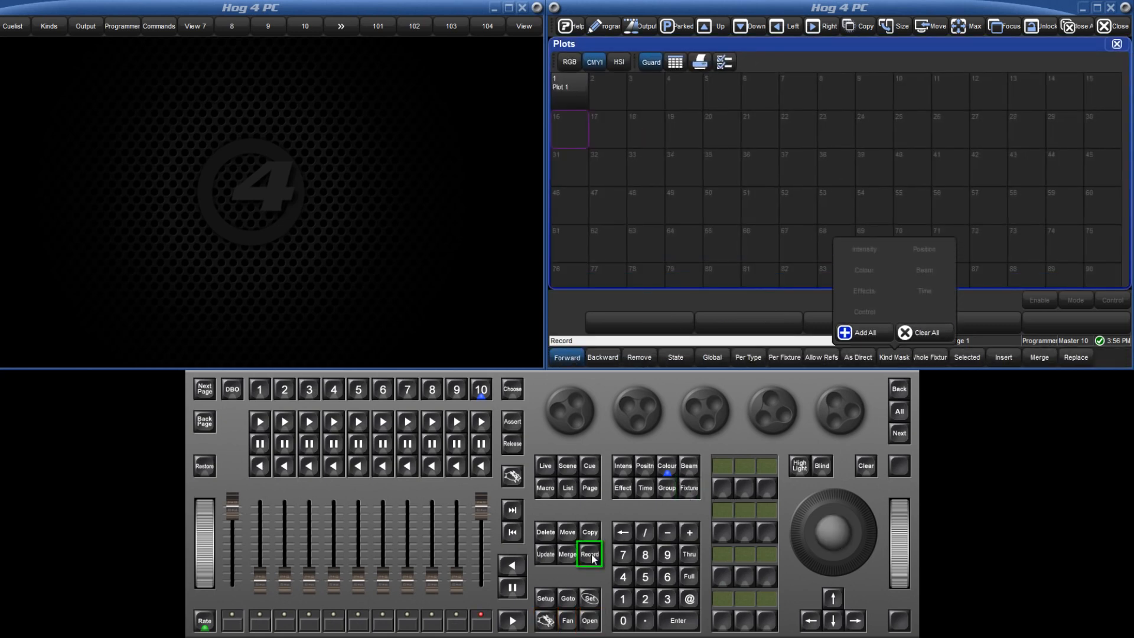
{"action": "left_click", "coordinate": [619, 93]}
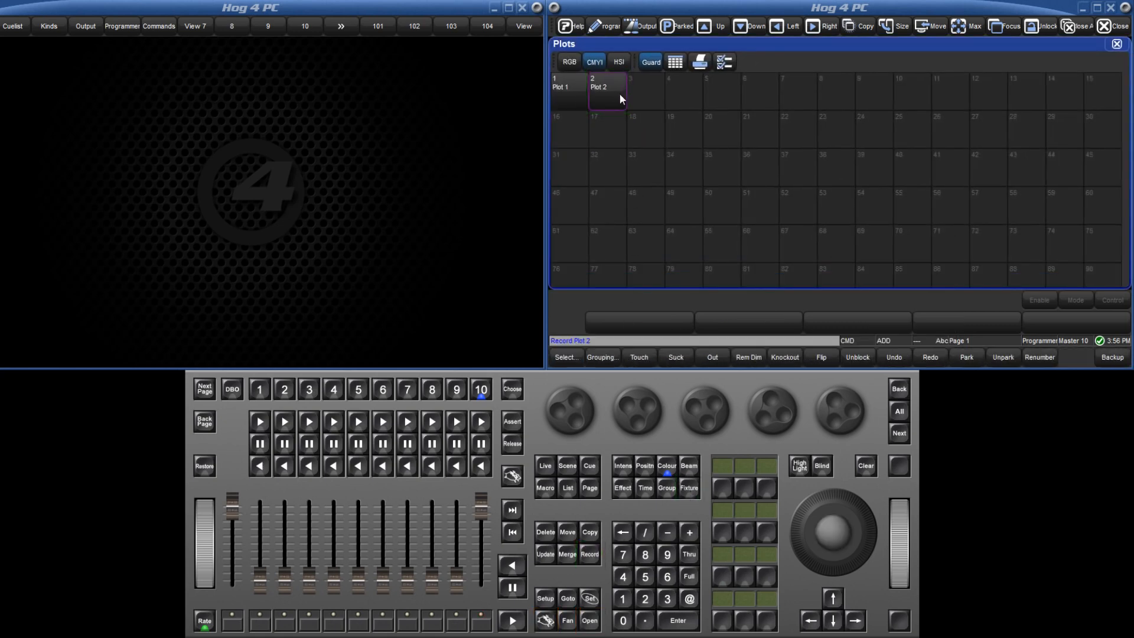
{"action": "left_click", "coordinate": [590, 620]}
{"action": "left_click", "coordinate": [616, 91]}
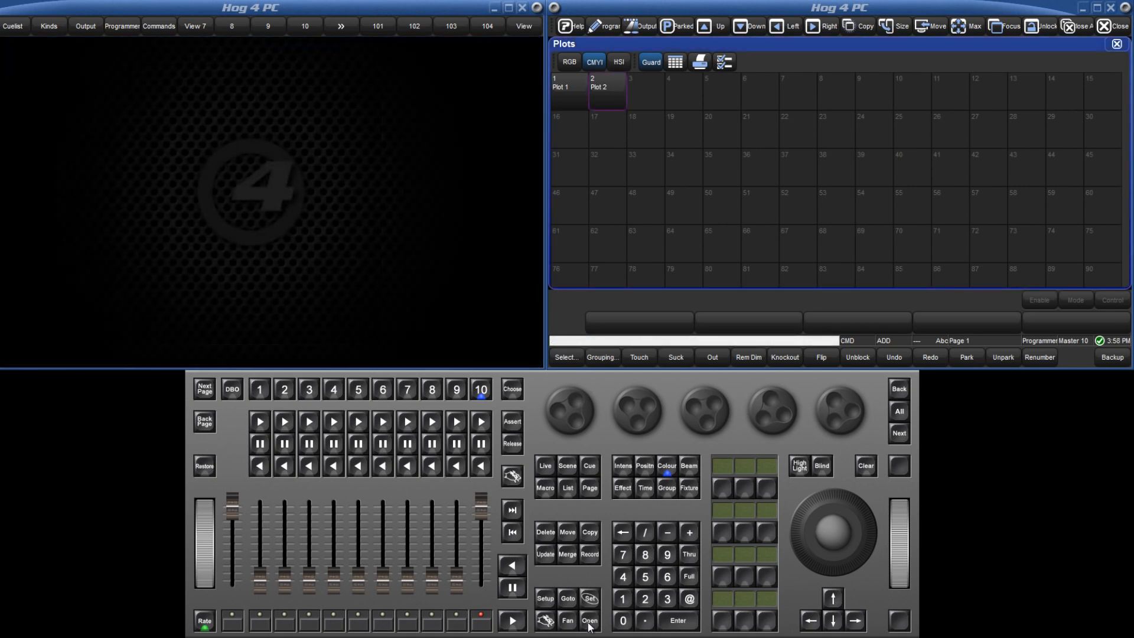
- Record RGB LEDs 1 through 25 as plot 3 and check its layout, closing the plot window when finished
{"action": "left_click", "coordinate": [619, 598]}
{"action": "left_click", "coordinate": [686, 555]}
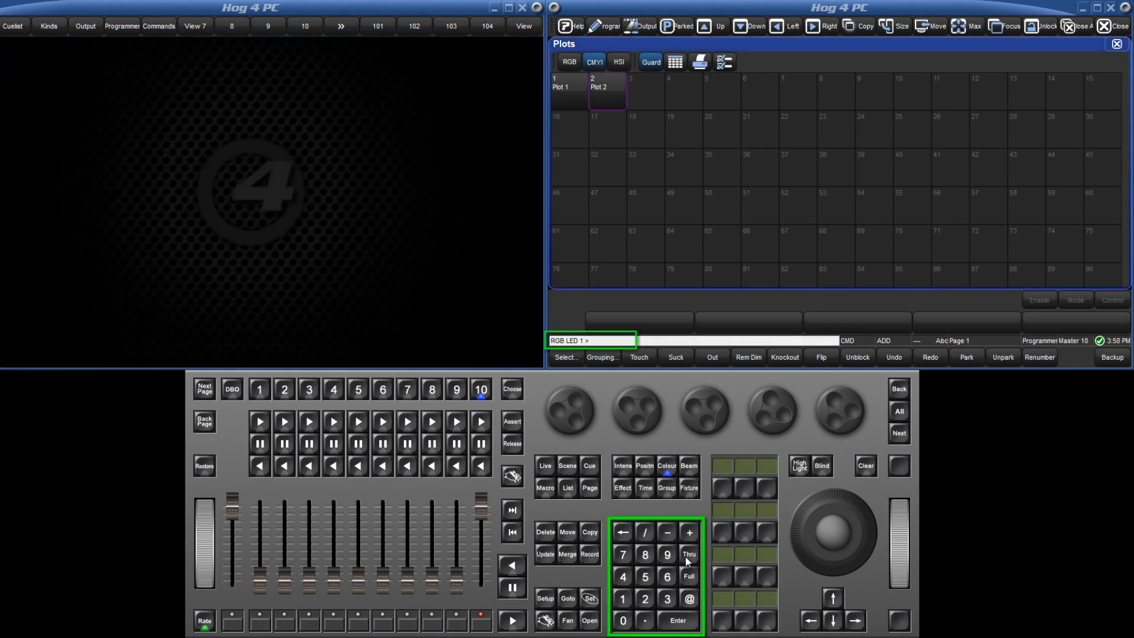
{"action": "left_click", "coordinate": [645, 599]}
{"action": "left_click", "coordinate": [646, 577]}
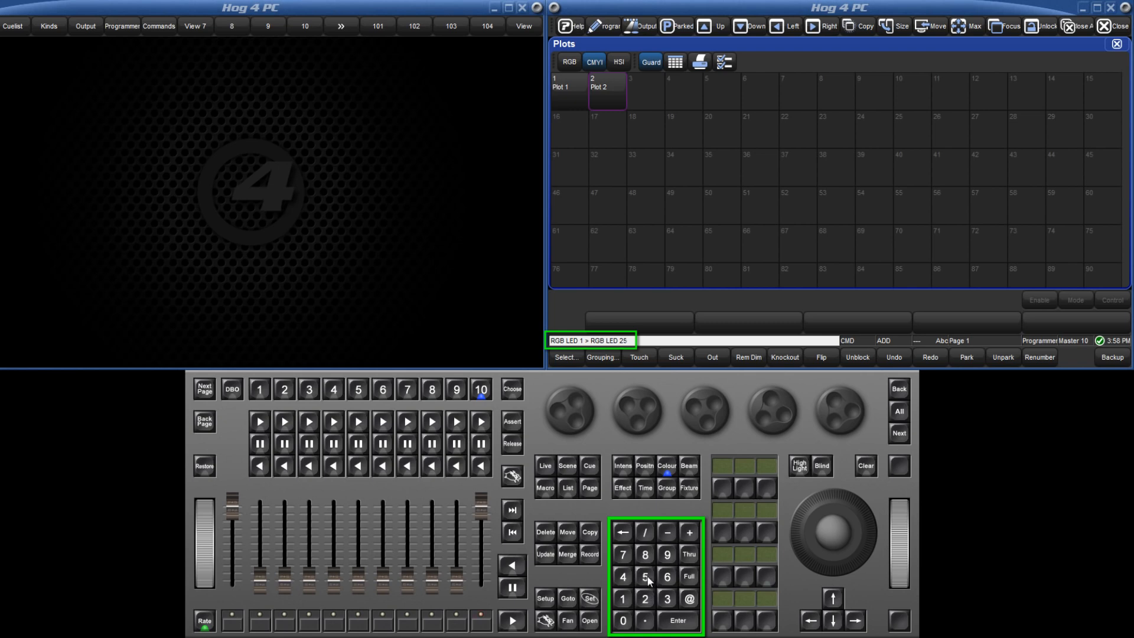
{"action": "left_click", "coordinate": [593, 555]}
{"action": "left_click", "coordinate": [647, 90]}
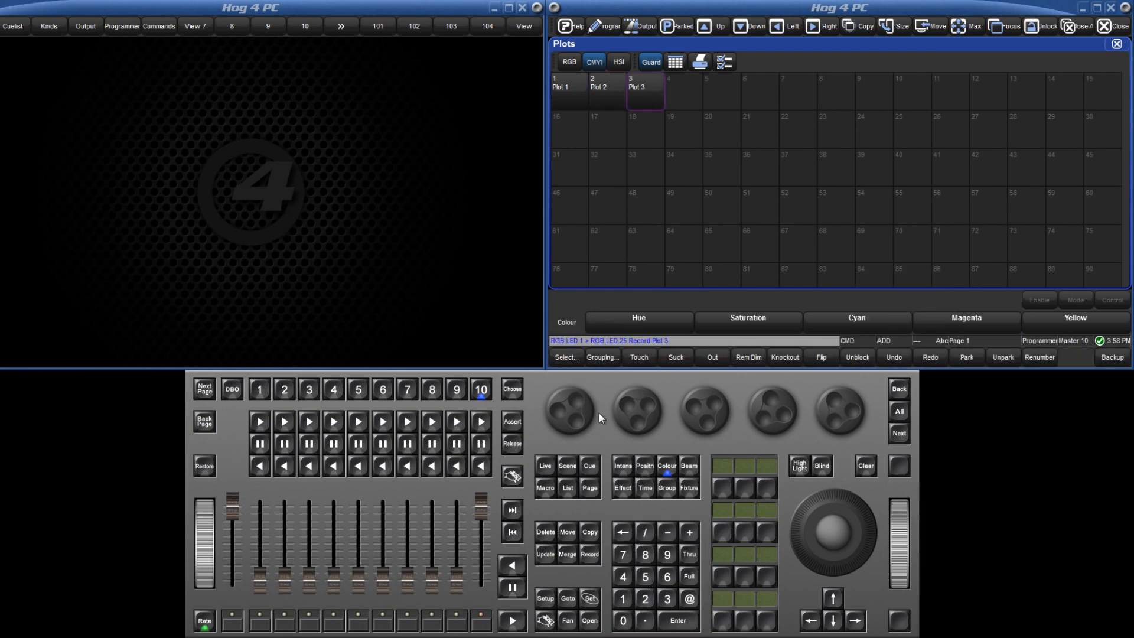
{"action": "left_click", "coordinate": [637, 94]}
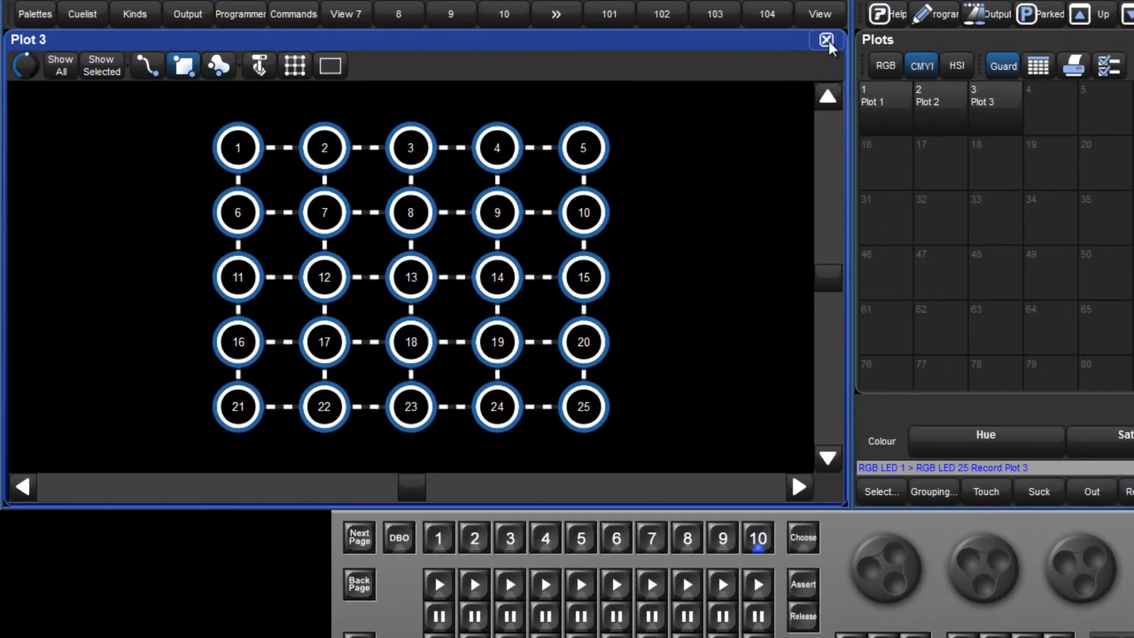
{"action": "left_click", "coordinate": [827, 40]}
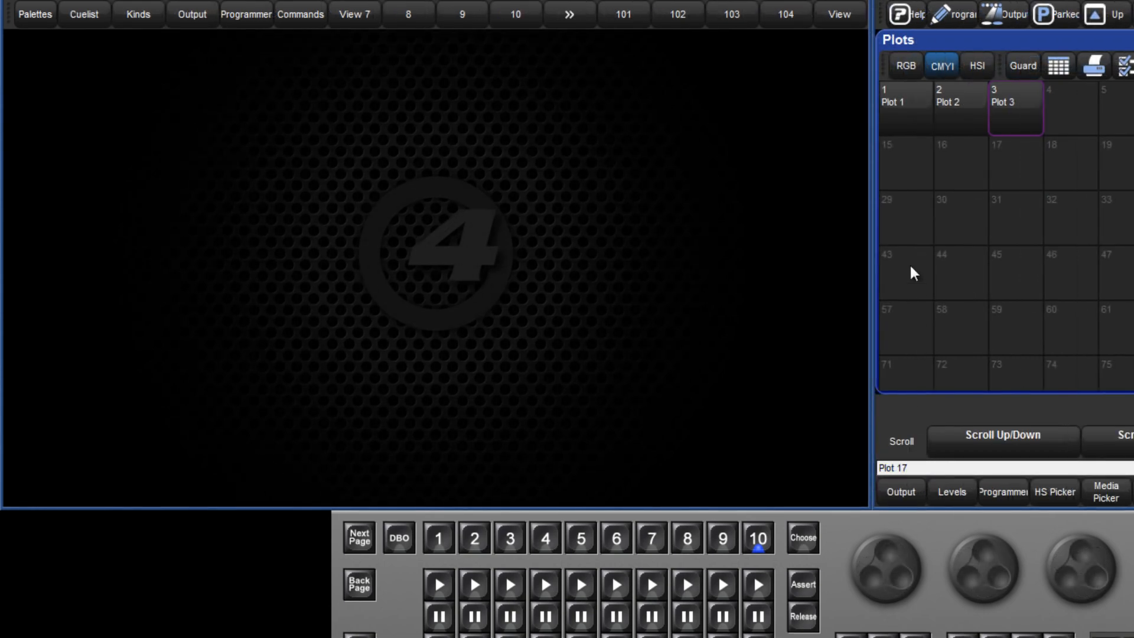
- Open plot 1 for editing and draw RGB LEDs 1 through 100 as a 10 by 10 grid in the middle
{"action": "left_click", "coordinate": [907, 117]}
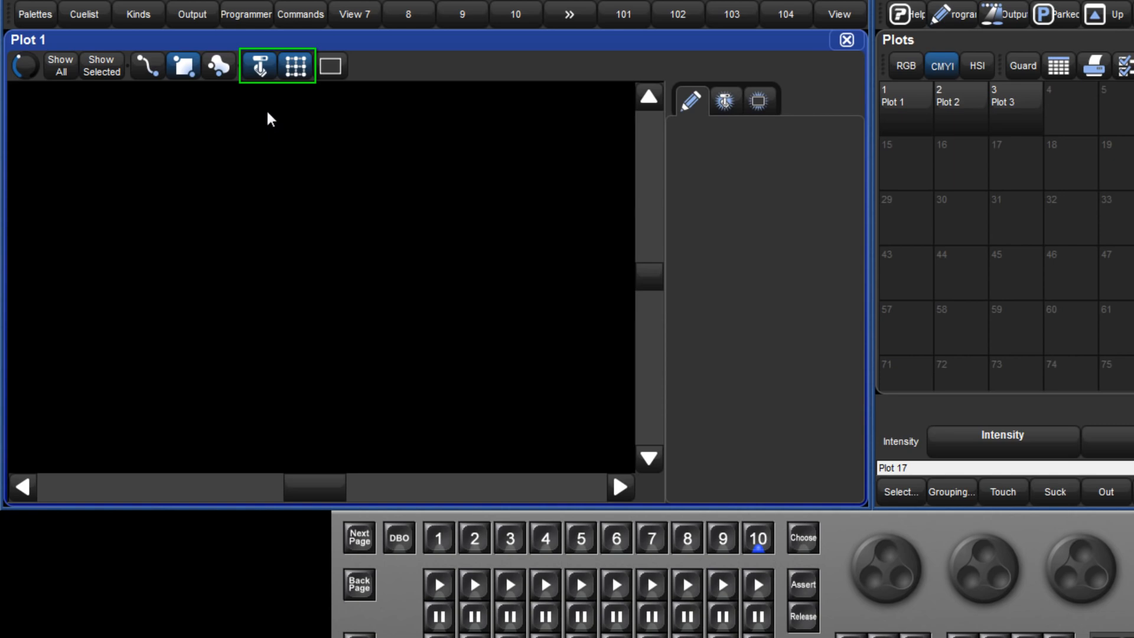
{"action": "left_click", "coordinate": [259, 74]}
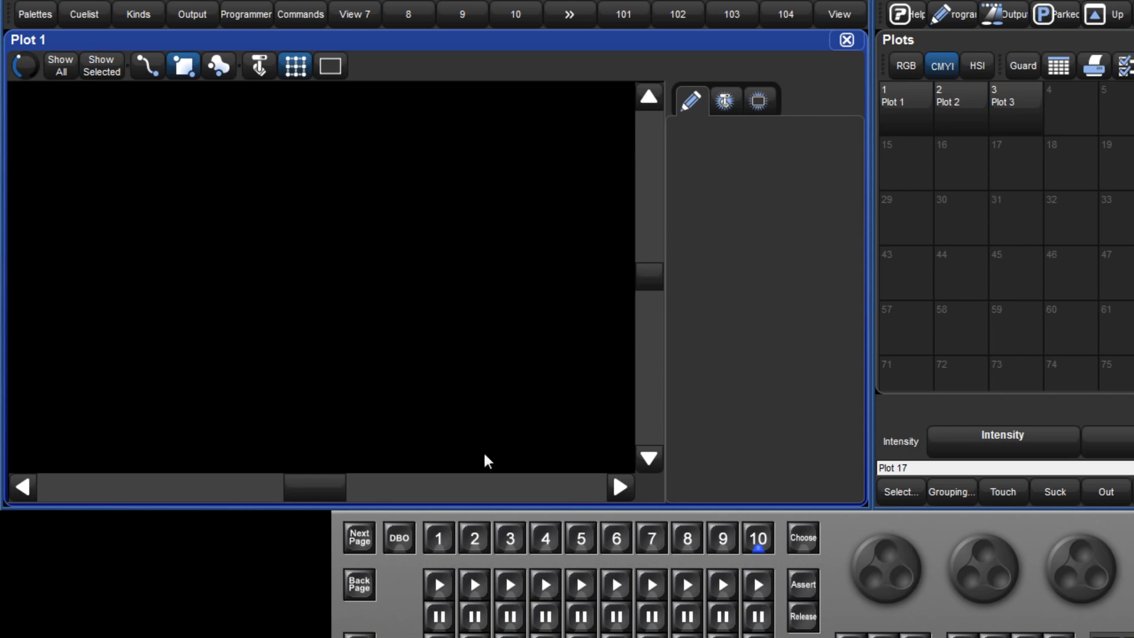
{"action": "type", "text": "1"}
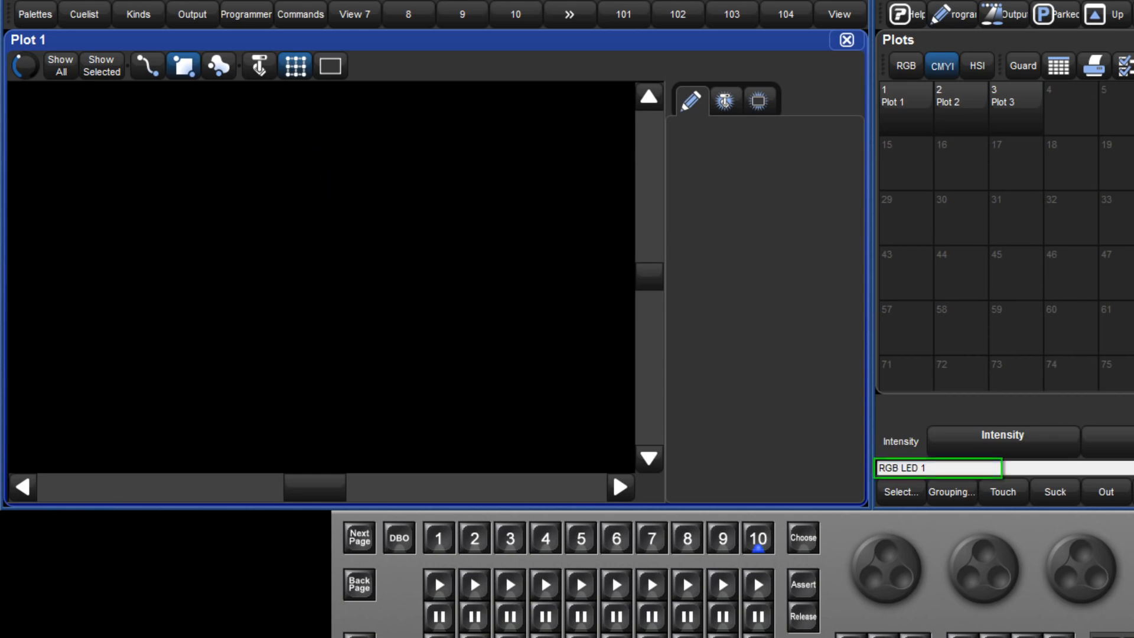
{"action": "type", "text": ">100"}
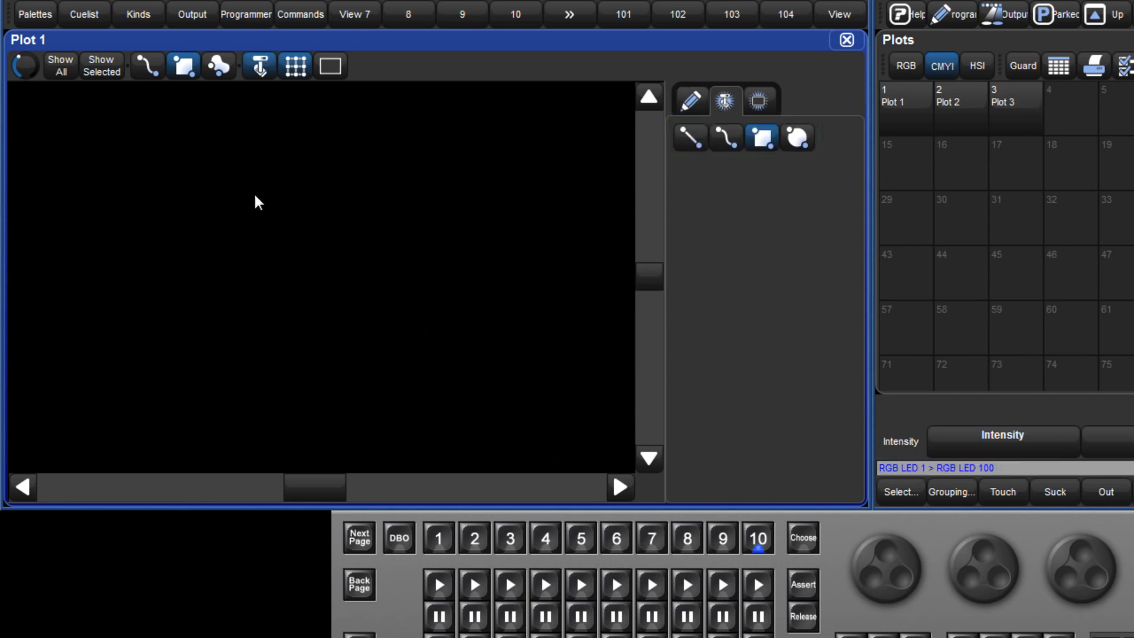
{"action": "left_click_drag", "start_coordinate": [243, 192], "coordinate": [405, 333]}
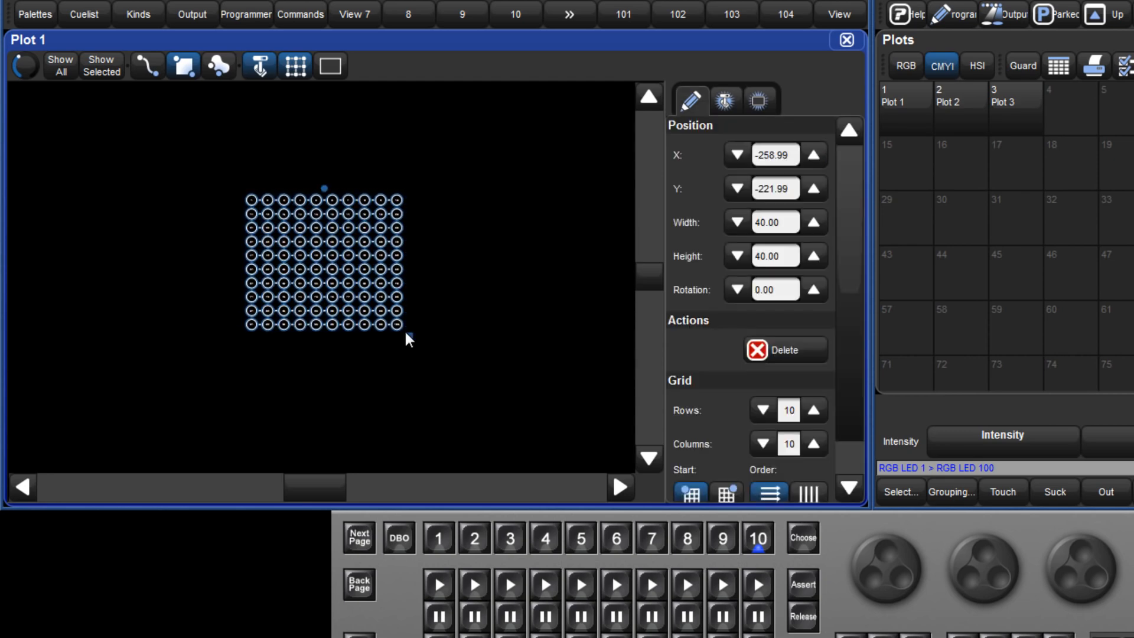
{"action": "left_click", "coordinate": [432, 359]}
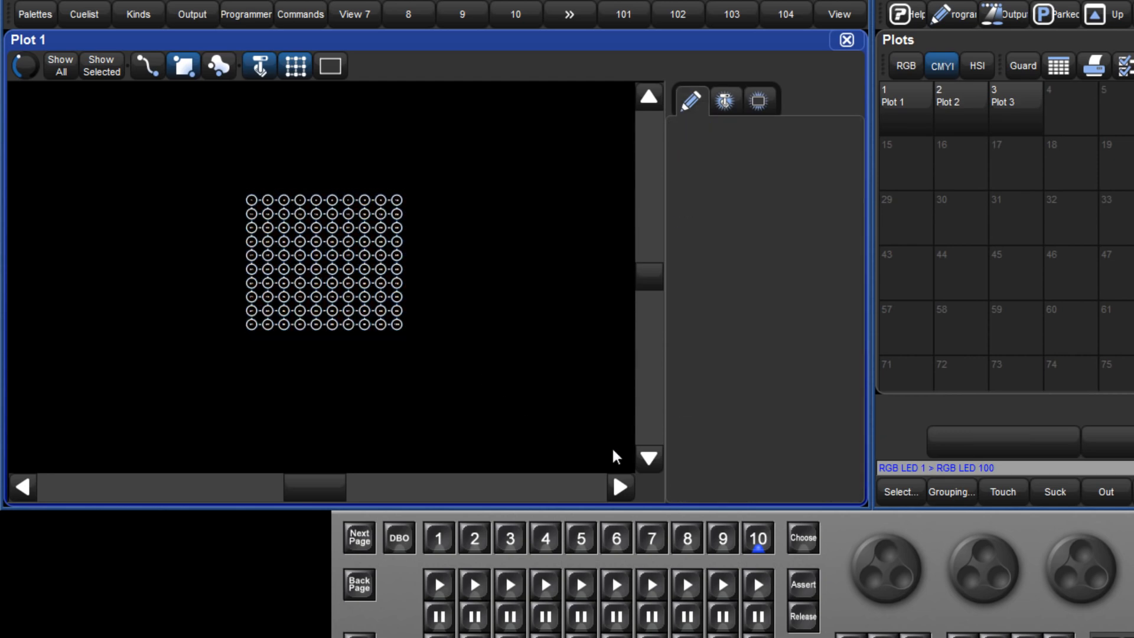
- Lay out RGB LEDs 201 through 240 in a circle surrounding the square grid
{"action": "type", "text": "20"}
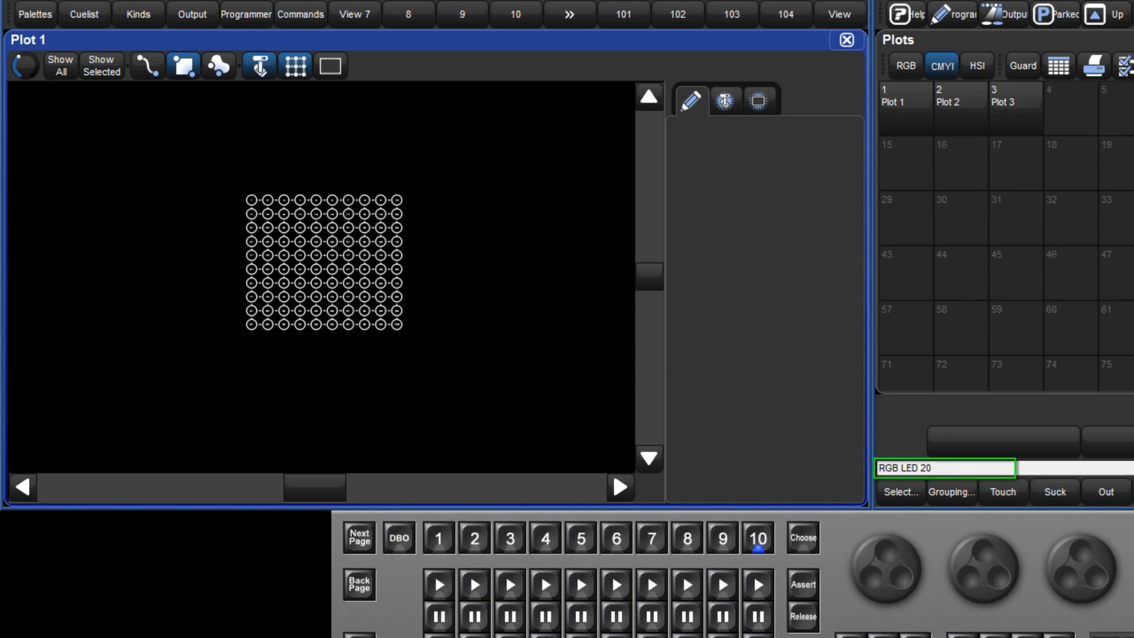
{"action": "type", "text": "1>240"}
{"action": "key", "text": "Return"}
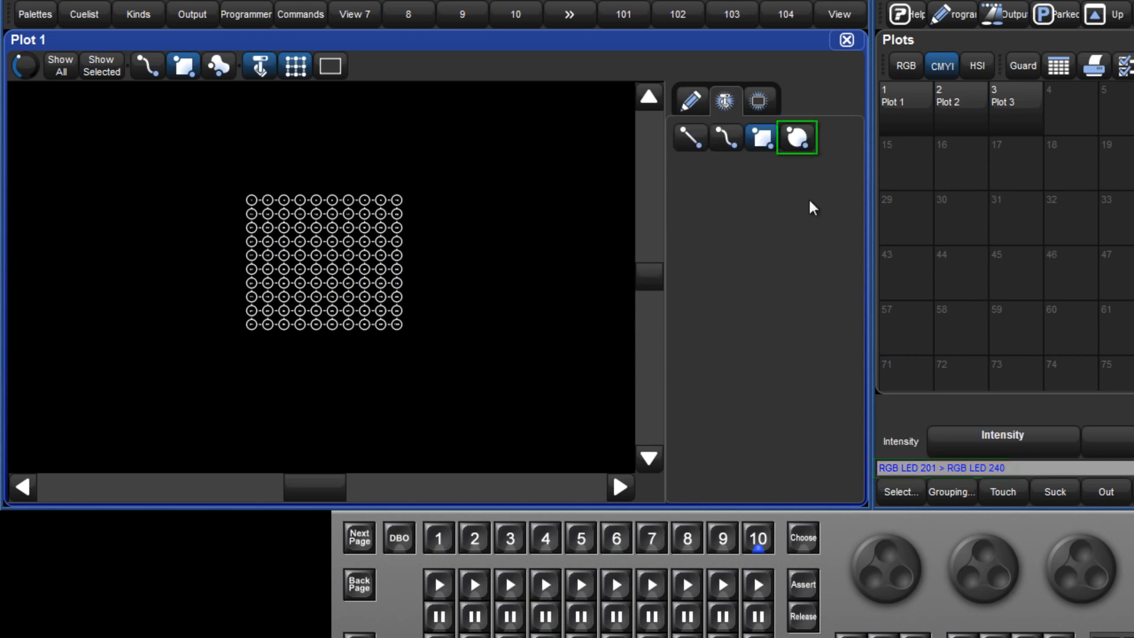
{"action": "left_click", "coordinate": [798, 139]}
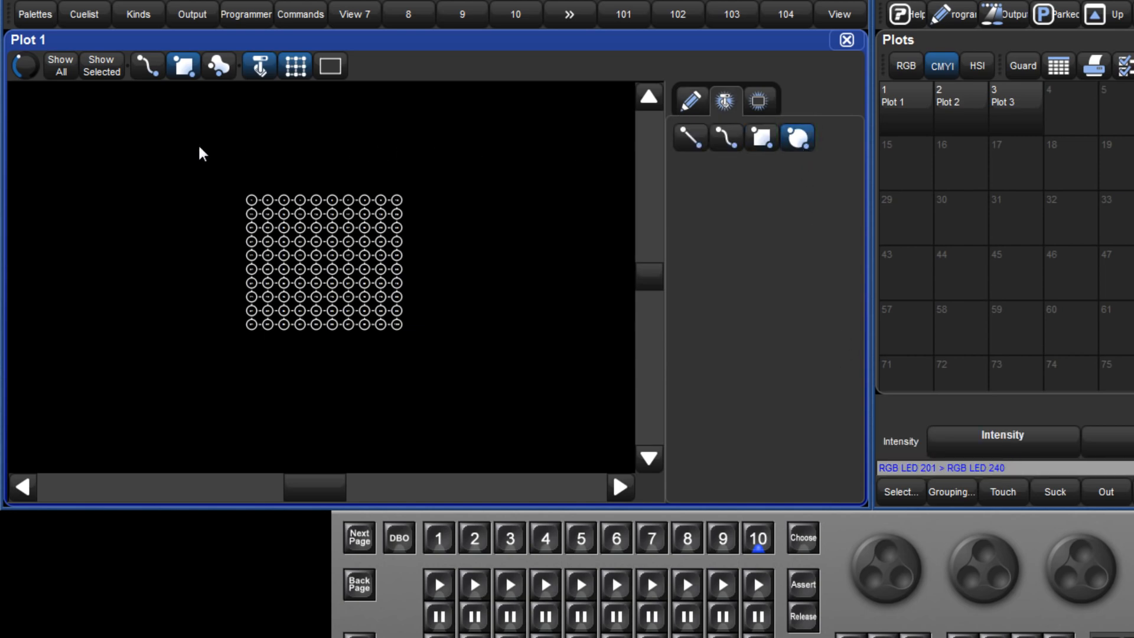
{"action": "left_click_drag", "start_coordinate": [199, 149], "coordinate": [454, 382]}
{"action": "left_click", "coordinate": [497, 397]}
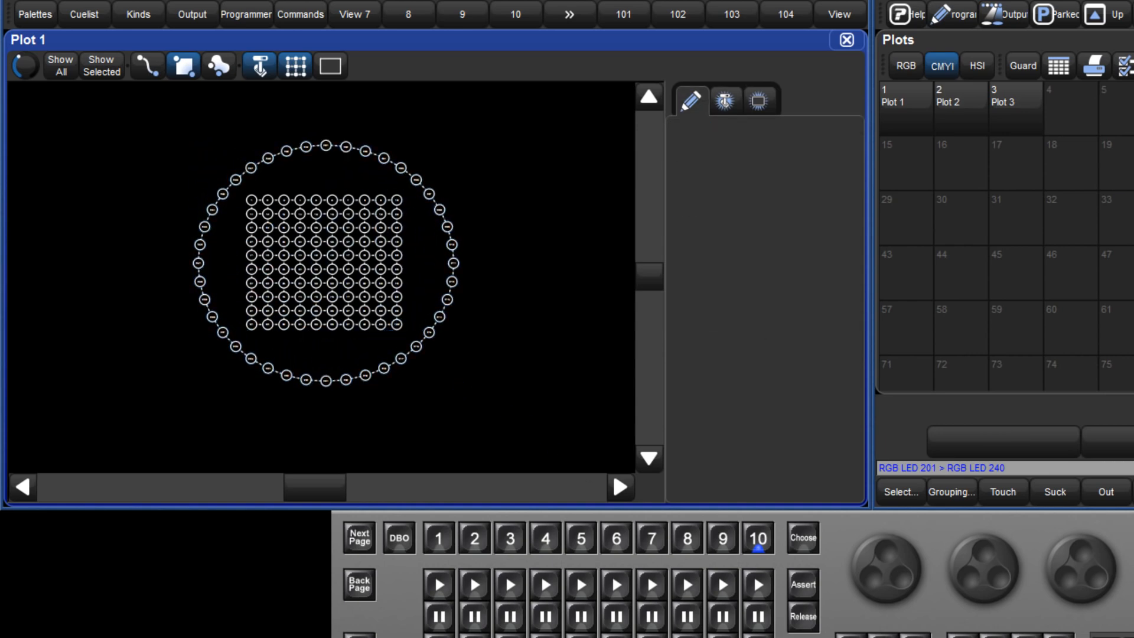
- Lay out RGB LEDs 301 through 310 in a vertical straight line on the left side of the circle
{"action": "type", "text": "301"}
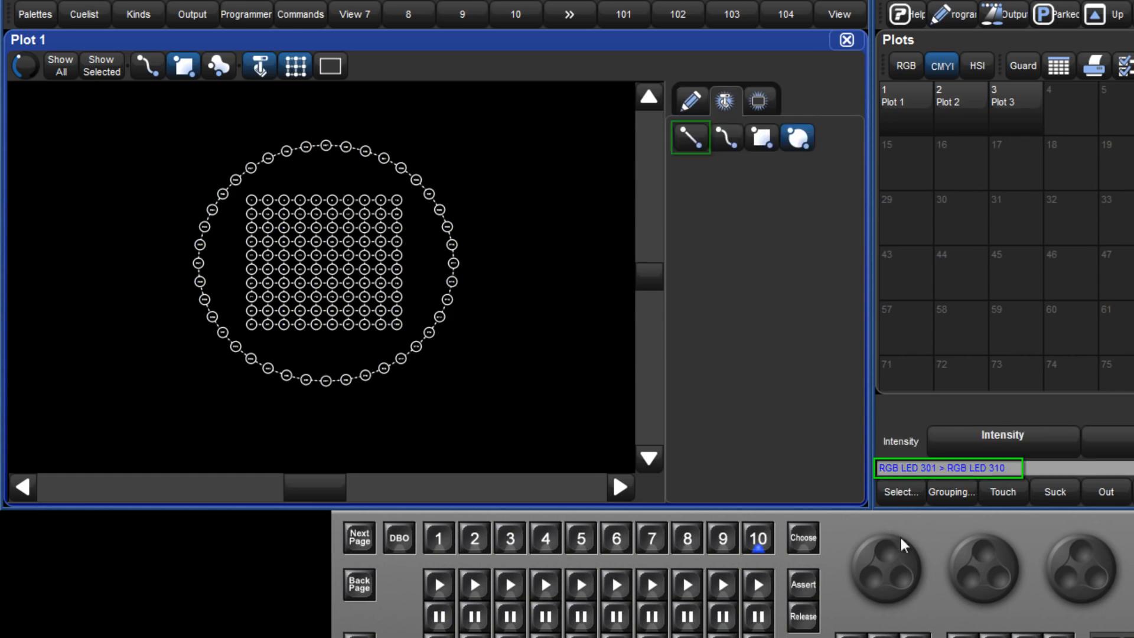
{"action": "left_click", "coordinate": [690, 137]}
{"action": "left_click_drag", "start_coordinate": [146, 145], "coordinate": [144, 372]}
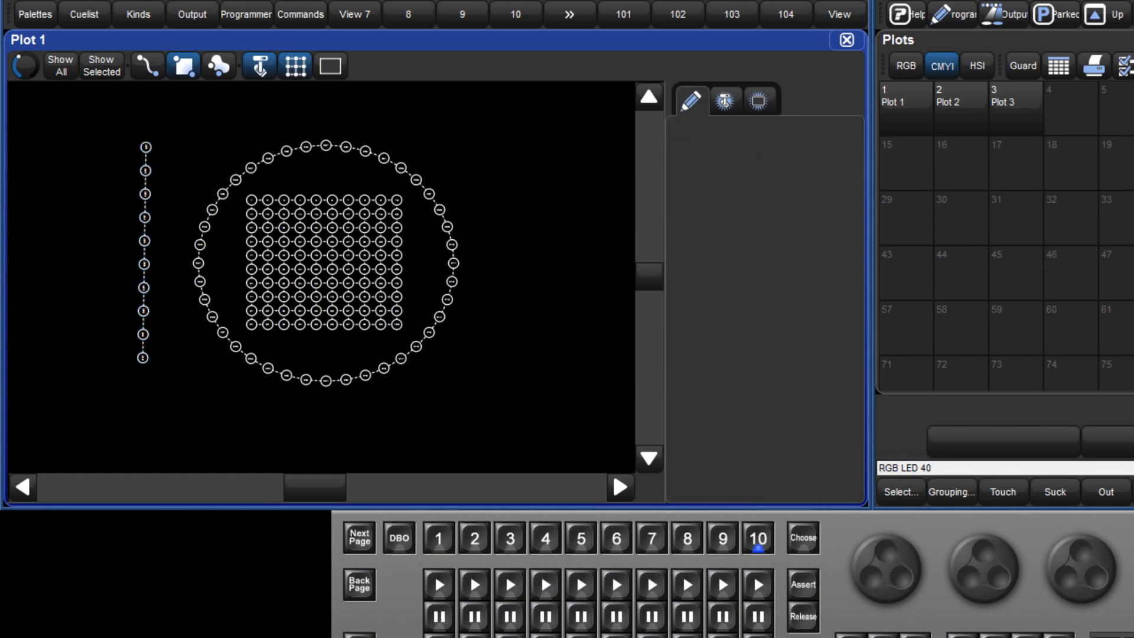
- Lay out RGB LEDs 401 through 410 in a vertical straight line on the right side of the circle
{"action": "type", "text": "410"}
{"action": "key", "text": "Return"}
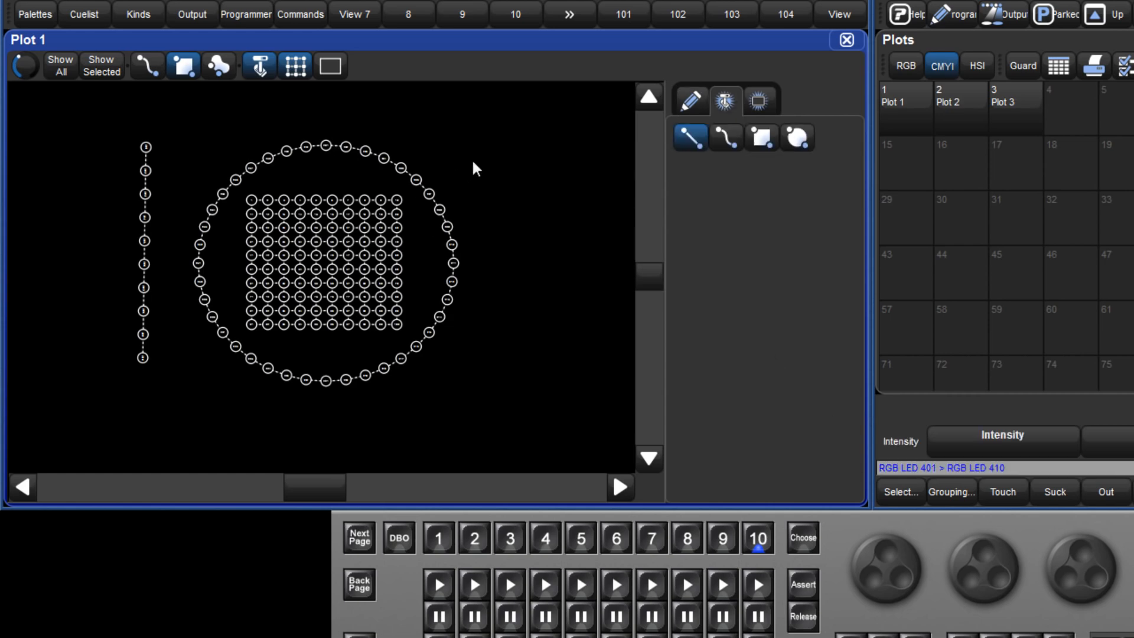
{"action": "left_click_drag", "start_coordinate": [507, 146], "coordinate": [508, 385]}
- Draw RGB LEDs 501 through 520 along a freeform curve dipping beneath the circle
{"action": "type", "text": "01"}
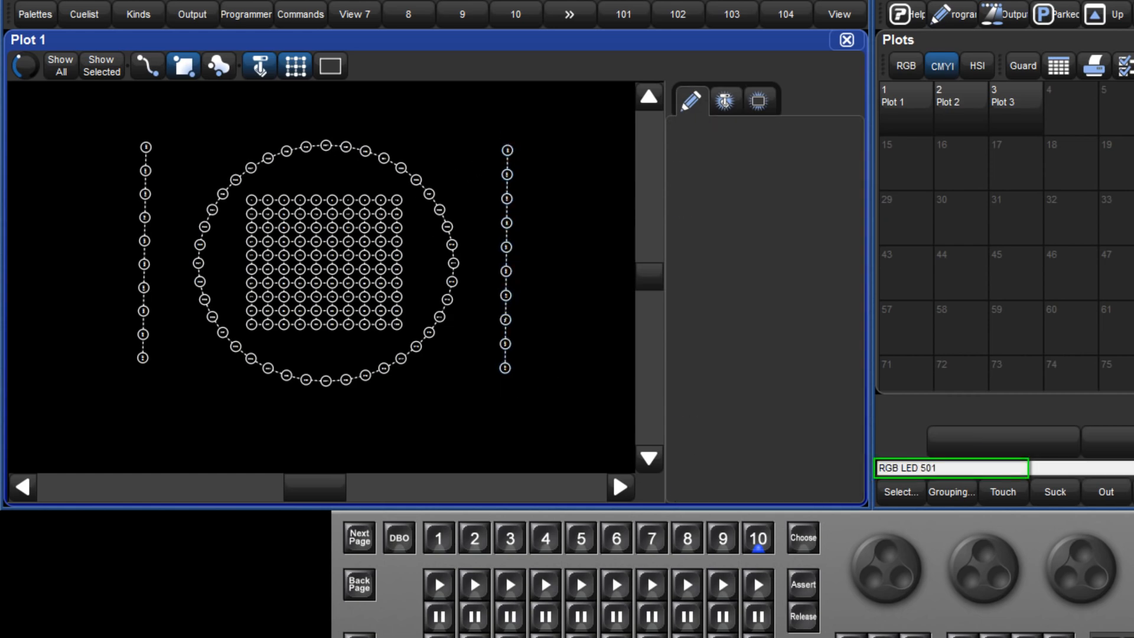
{"action": "type", "text": ">520"}
{"action": "key", "text": "Return"}
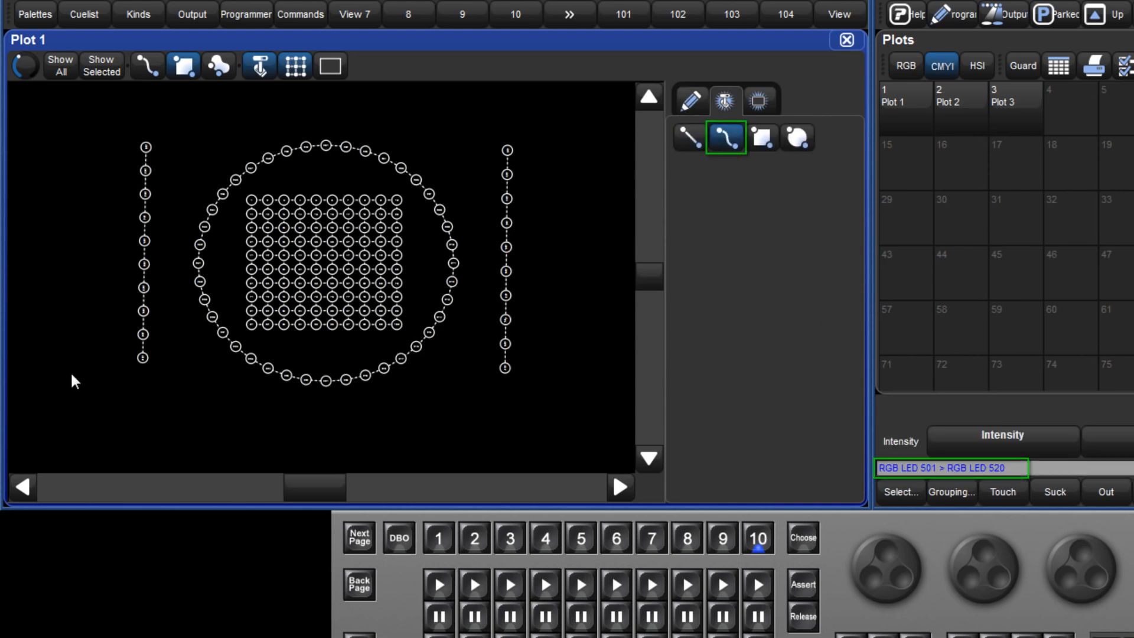
{"action": "mouse_move", "coordinate": [69, 384]}
{"action": "left_mouse_down"}
{"action": "mouse_move", "coordinate": [195, 392]}
{"action": "mouse_move", "coordinate": [299, 430]}
{"action": "mouse_move", "coordinate": [516, 392]}
{"action": "mouse_move", "coordinate": [586, 395]}
{"action": "left_mouse_up"}
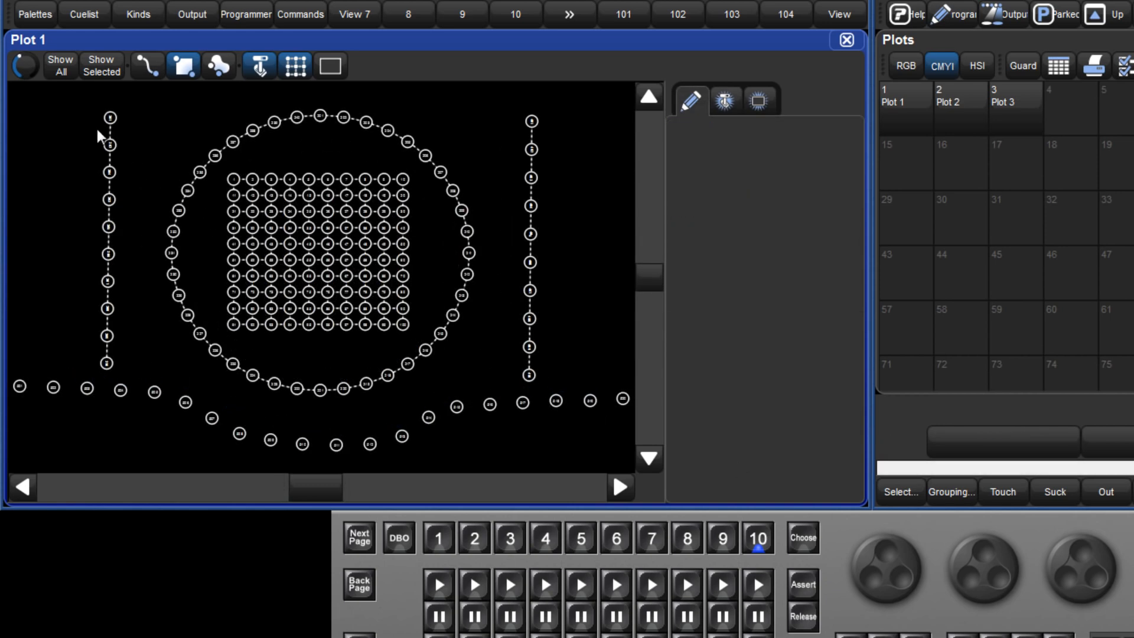
- Turn off layout editing and delete fixtures 301 and 302 from the left vertical line
{"action": "scroll", "coordinate": [81, 98], "scroll_direction": "up", "scroll_amount": 5}
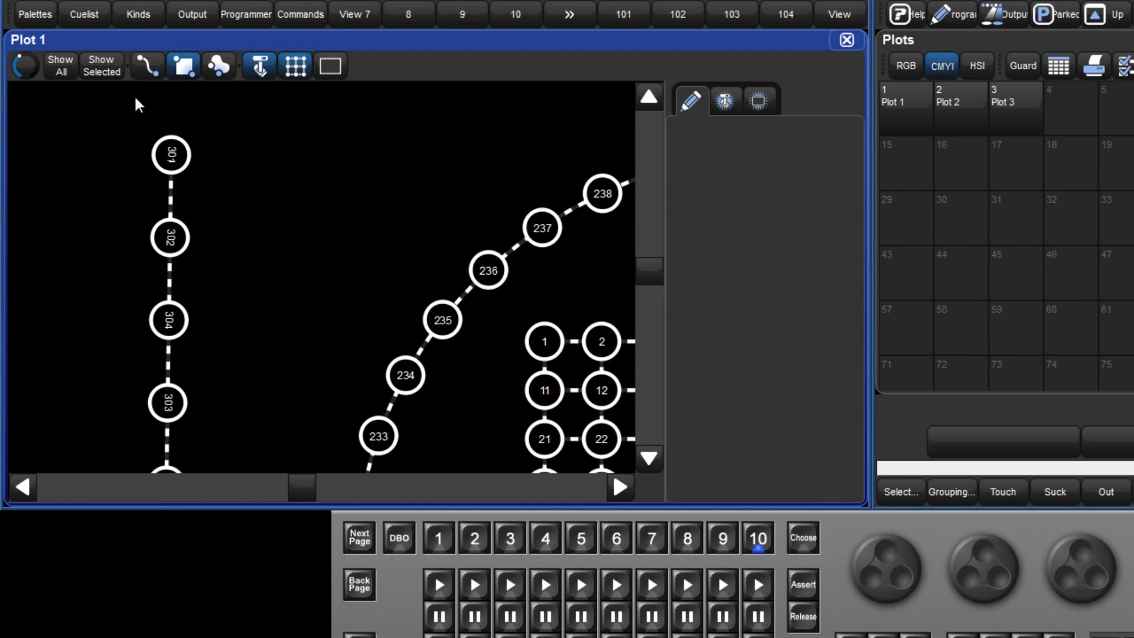
{"action": "left_click", "coordinate": [293, 65]}
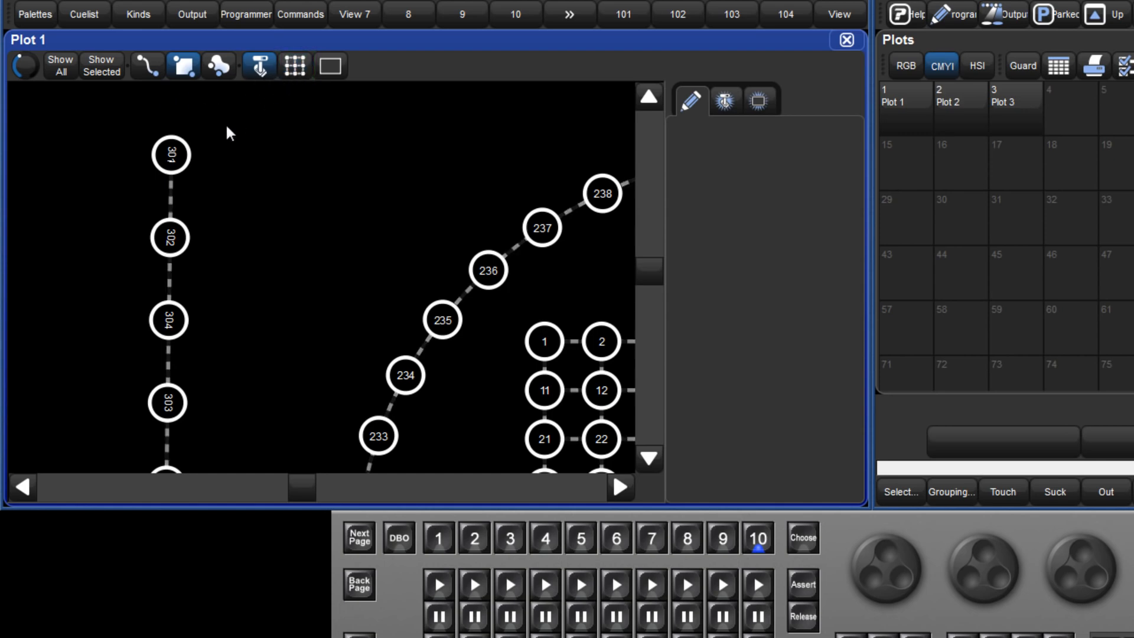
{"action": "left_click", "coordinate": [181, 155]}
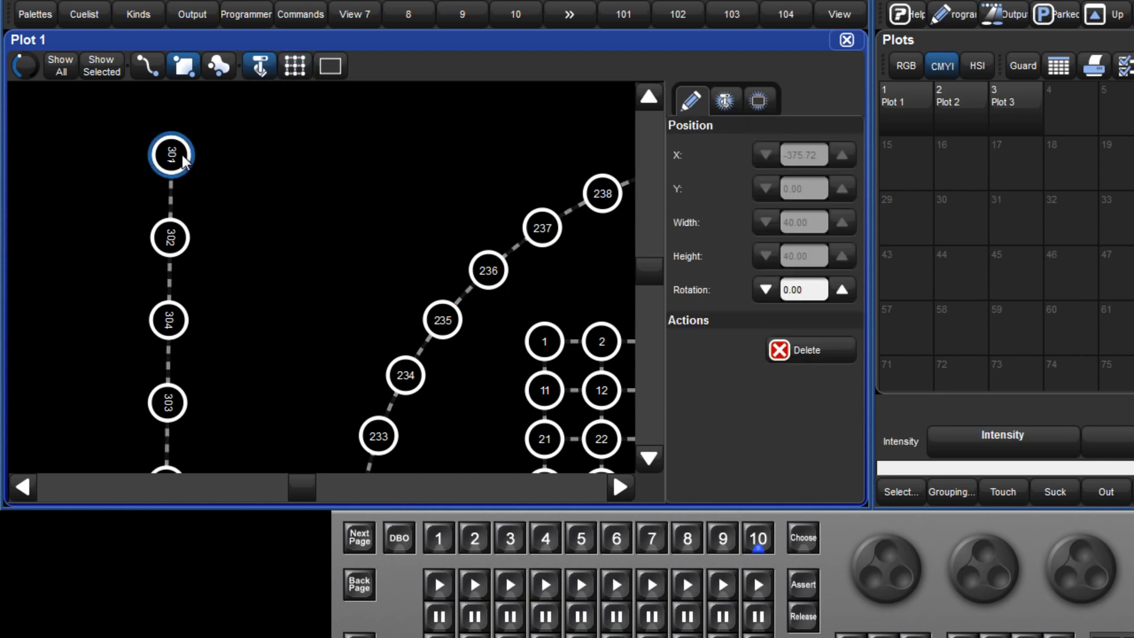
{"action": "left_click", "coordinate": [171, 239]}
{"action": "left_click", "coordinate": [832, 351]}
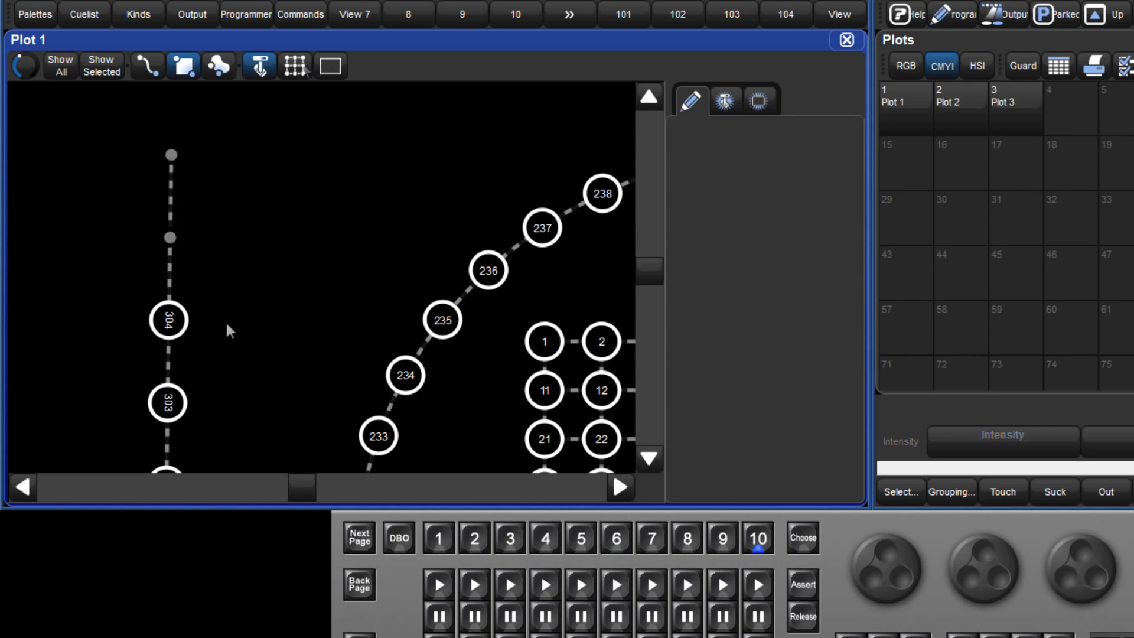
- Move fixture 304 out of its line to about X -757, Y -429, and fixture 303 to about X -765, Y -337
{"action": "left_click_drag", "start_coordinate": [183, 325], "coordinate": [305, 275]}
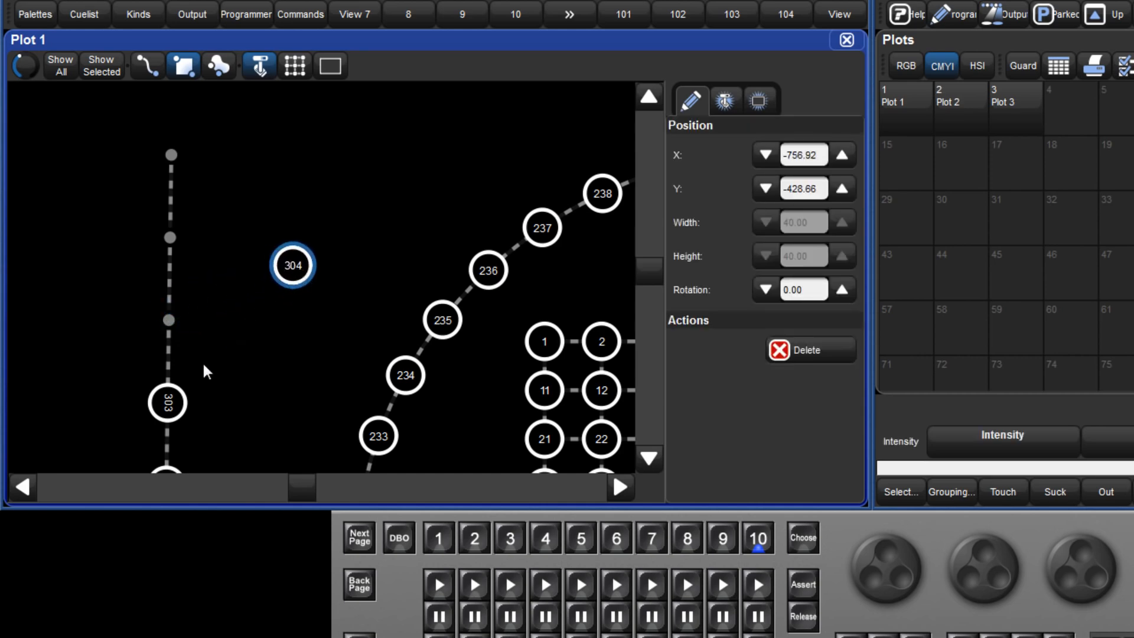
{"action": "left_click_drag", "start_coordinate": [182, 399], "coordinate": [296, 356]}
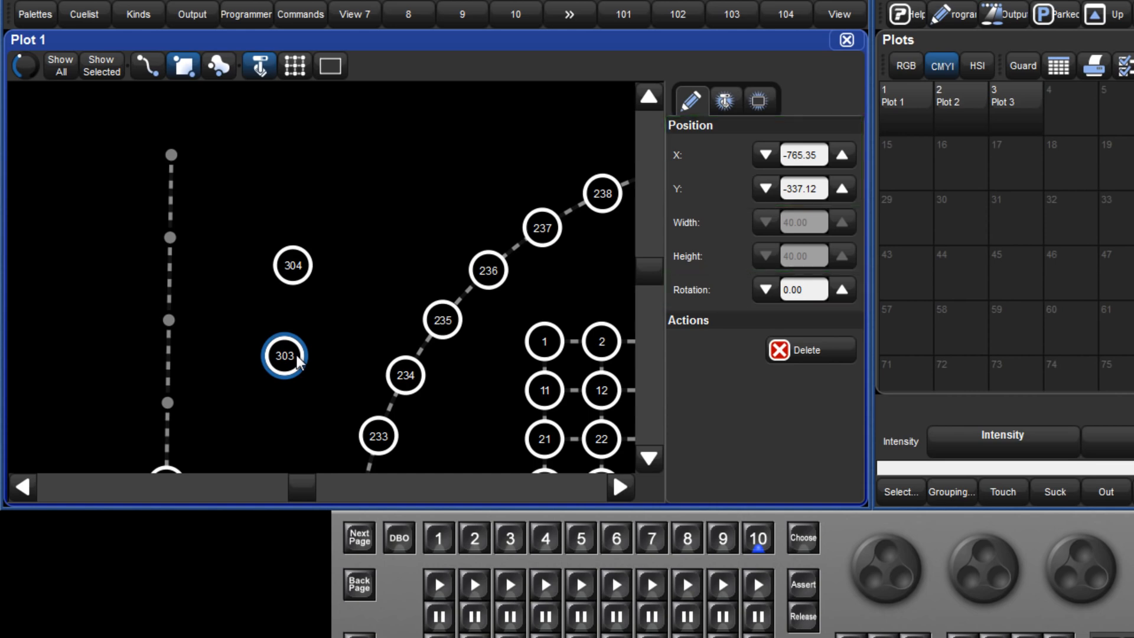
- Place fixtures 303 and 304 back onto vacant points of the left vertical line
{"action": "left_click_drag", "start_coordinate": [297, 355], "coordinate": [190, 394]}
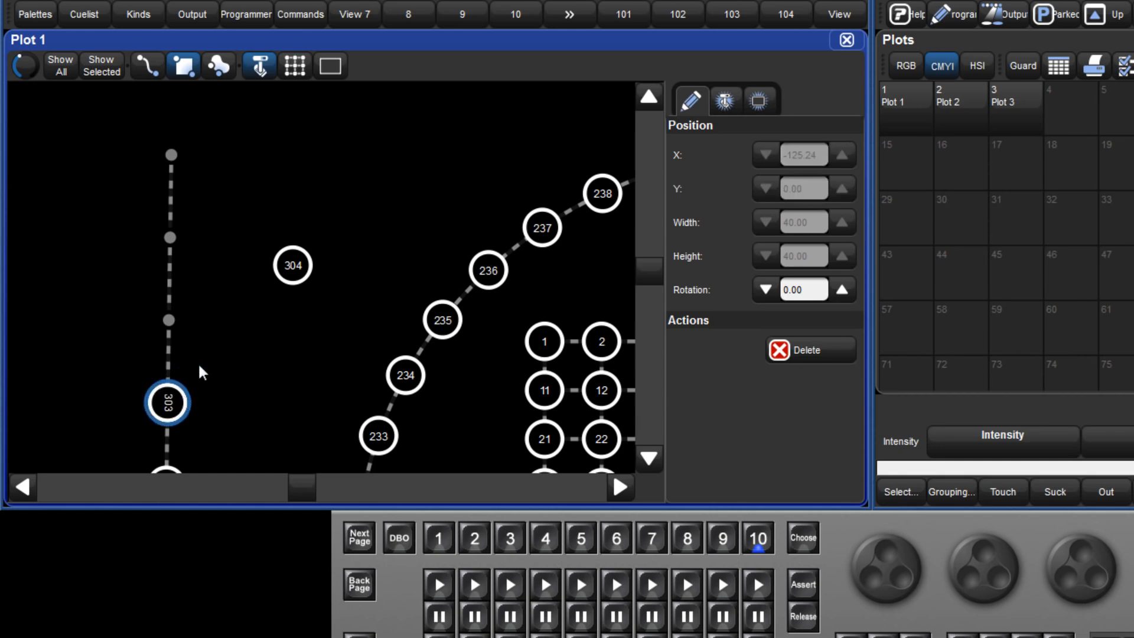
{"action": "left_click", "coordinate": [290, 270]}
{"action": "left_click_drag", "start_coordinate": [291, 270], "coordinate": [186, 319]}
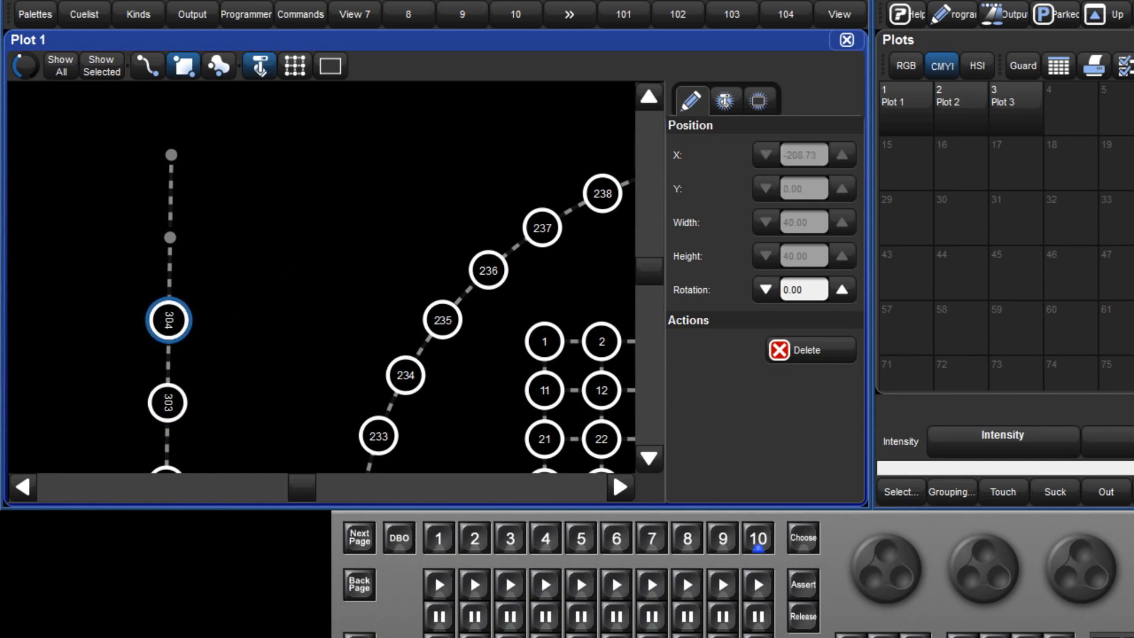
- Open Plot 3, enable layout editing and move the five-by-five grid to about X 26, Y 0
{"action": "left_click", "coordinate": [1013, 119]}
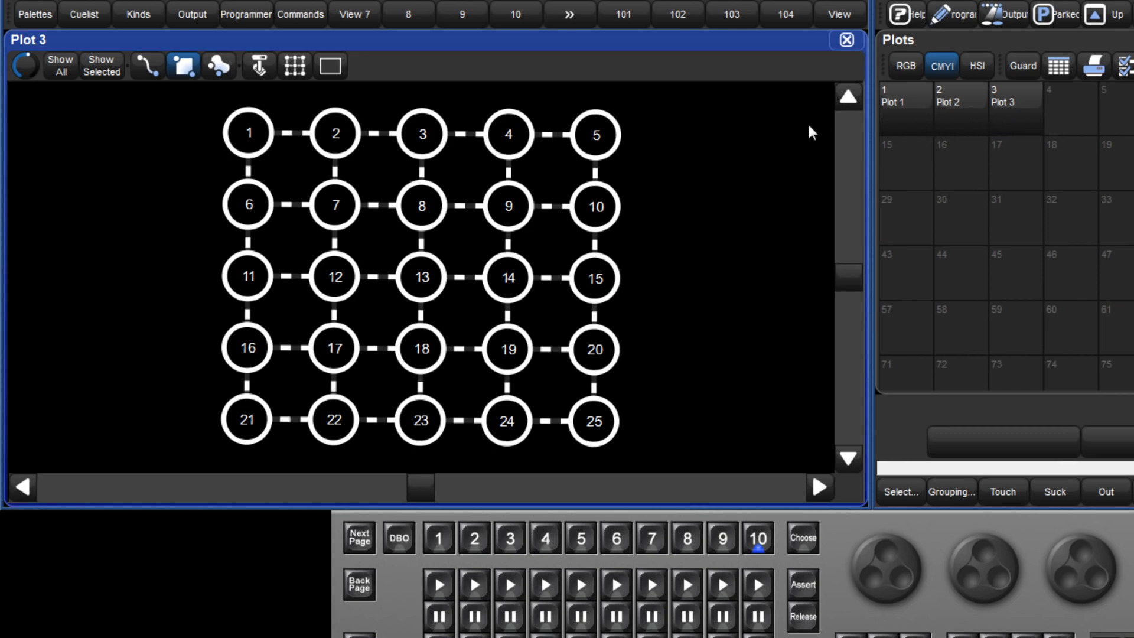
{"action": "left_click", "coordinate": [302, 74]}
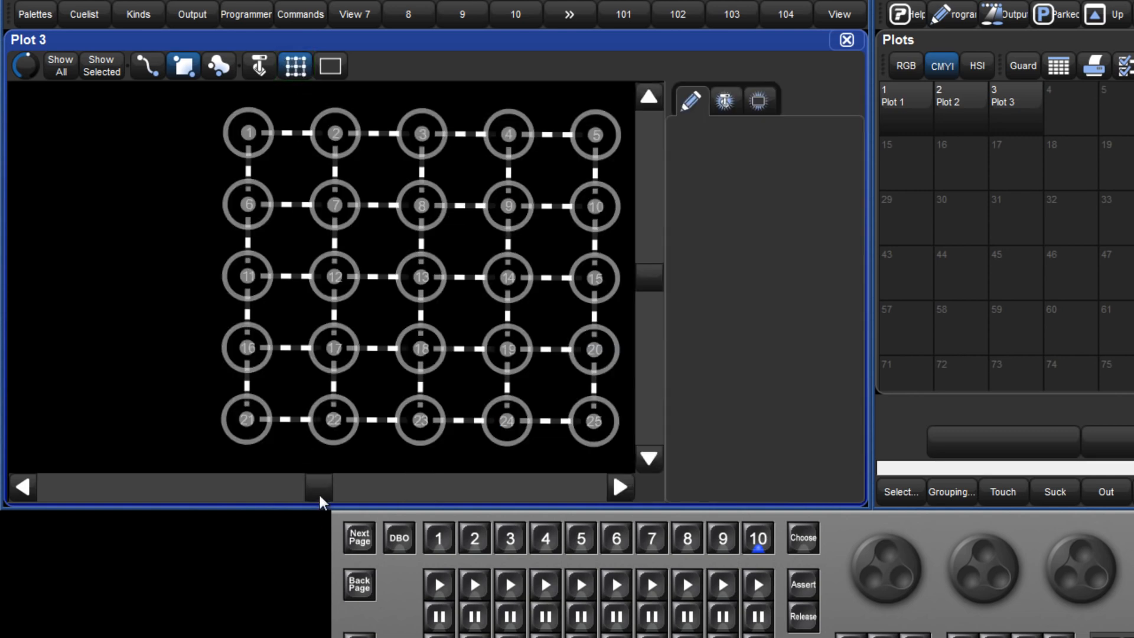
{"action": "left_click_drag", "start_coordinate": [319, 499], "coordinate": [323, 498]}
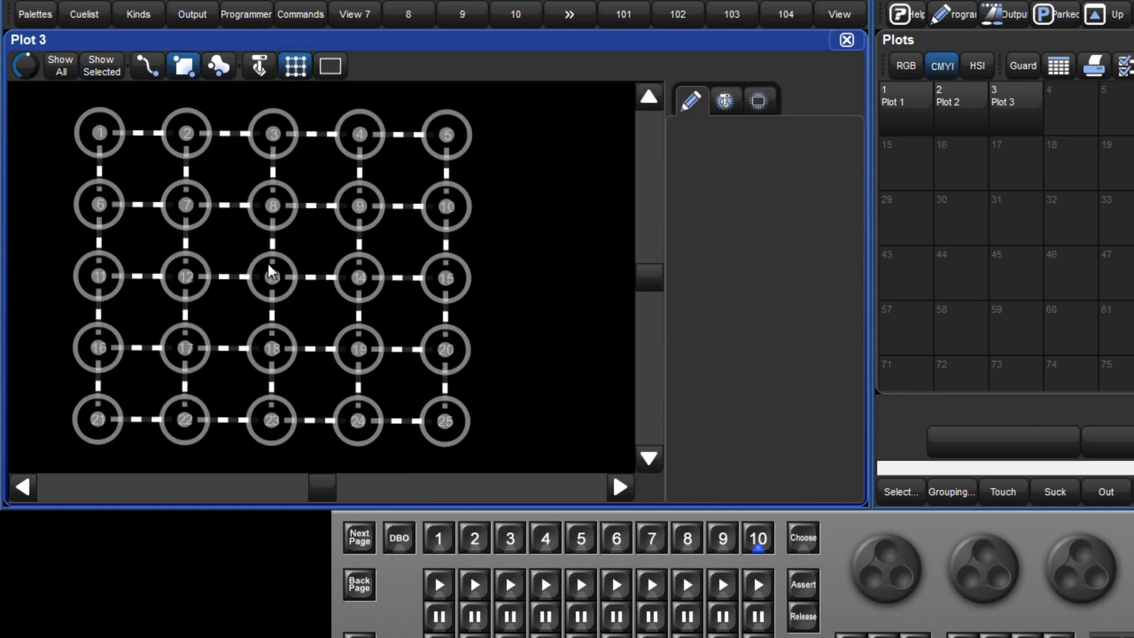
{"action": "scroll", "coordinate": [270, 272], "scroll_direction": "down", "scroll_amount": 2}
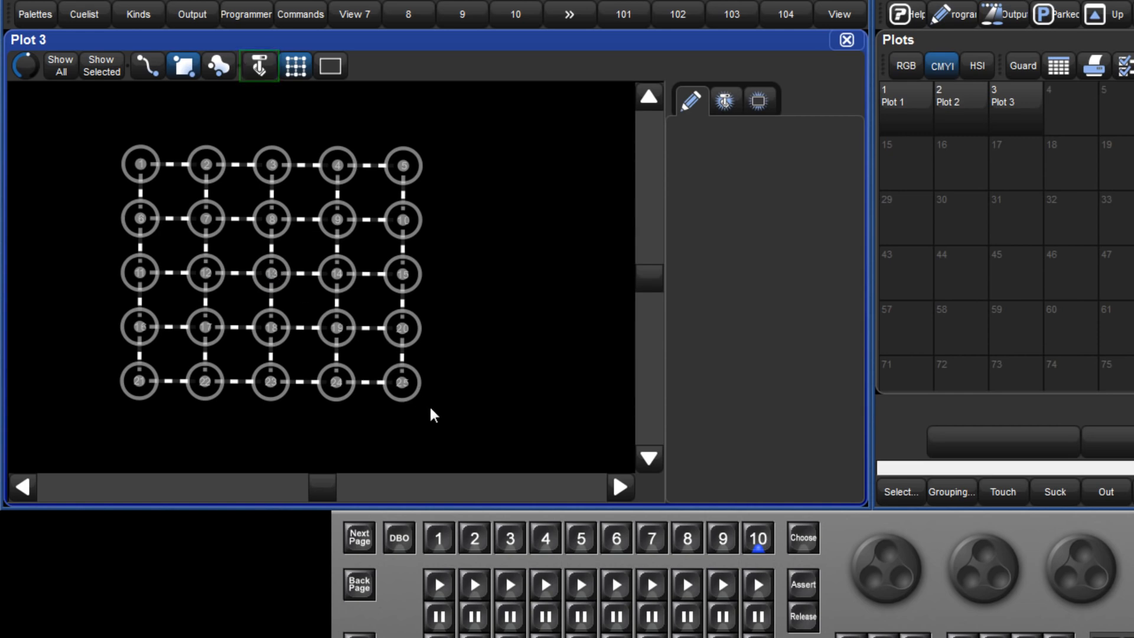
{"action": "left_click", "coordinate": [367, 382]}
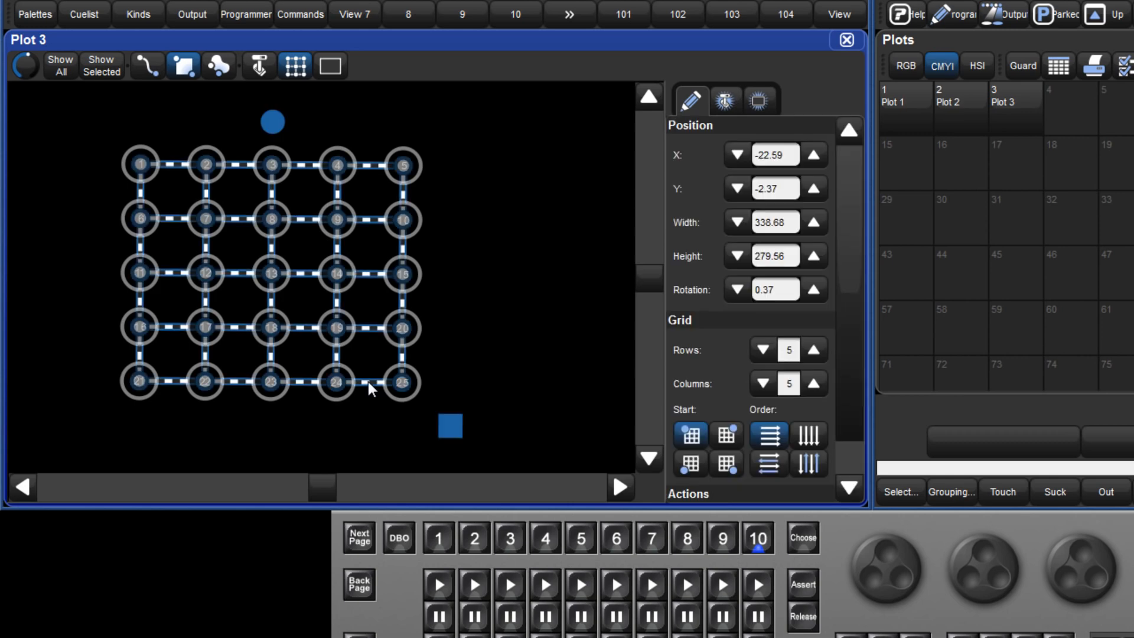
{"action": "left_click_drag", "start_coordinate": [367, 382], "coordinate": [420, 359]}
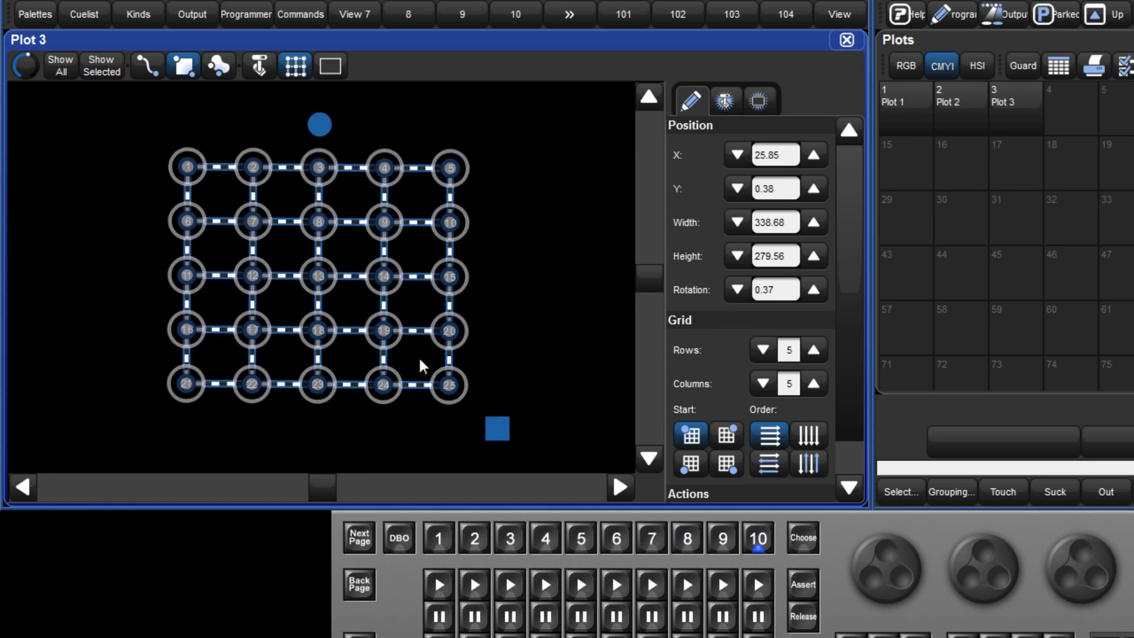
- Resize the grid to about 323 wide by 280 high and straighten its rotation to 0
{"action": "mouse_move", "coordinate": [502, 431]}
{"action": "left_mouse_down"}
{"action": "mouse_move", "coordinate": [561, 472]}
{"action": "mouse_move", "coordinate": [494, 437]}
{"action": "left_mouse_up"}
{"action": "mouse_move", "coordinate": [314, 124]}
{"action": "left_mouse_down"}
{"action": "mouse_move", "coordinate": [340, 124]}
{"action": "mouse_move", "coordinate": [313, 124]}
{"action": "left_mouse_up"}
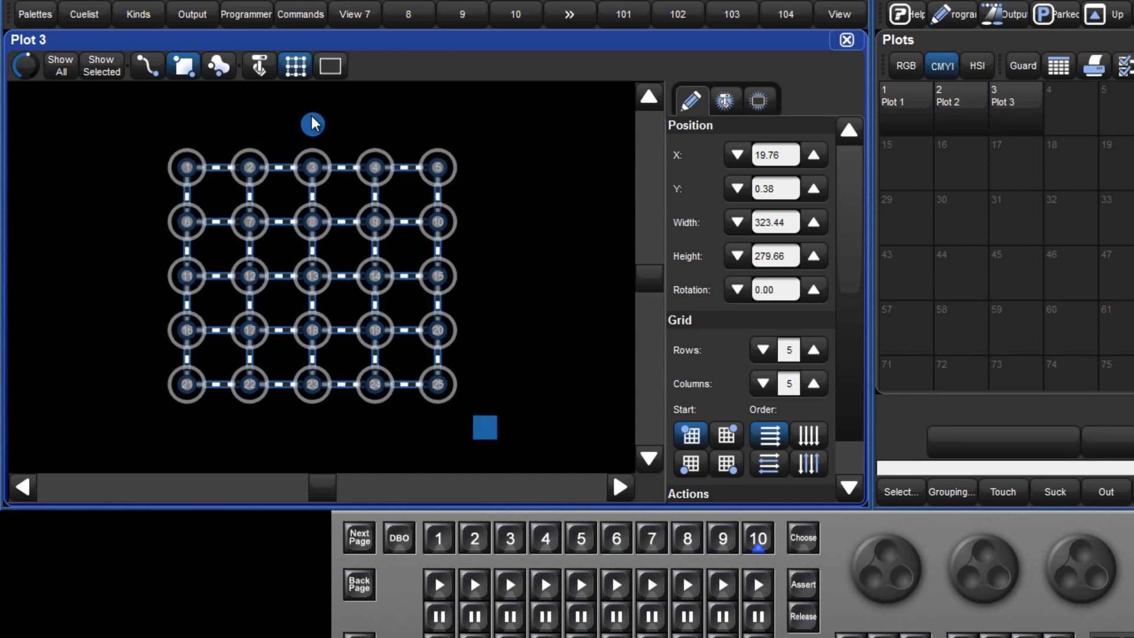
- Enable fixture editing, expand the grid to six rows and six columns, and return it to five by five
{"action": "left_click", "coordinate": [261, 67]}
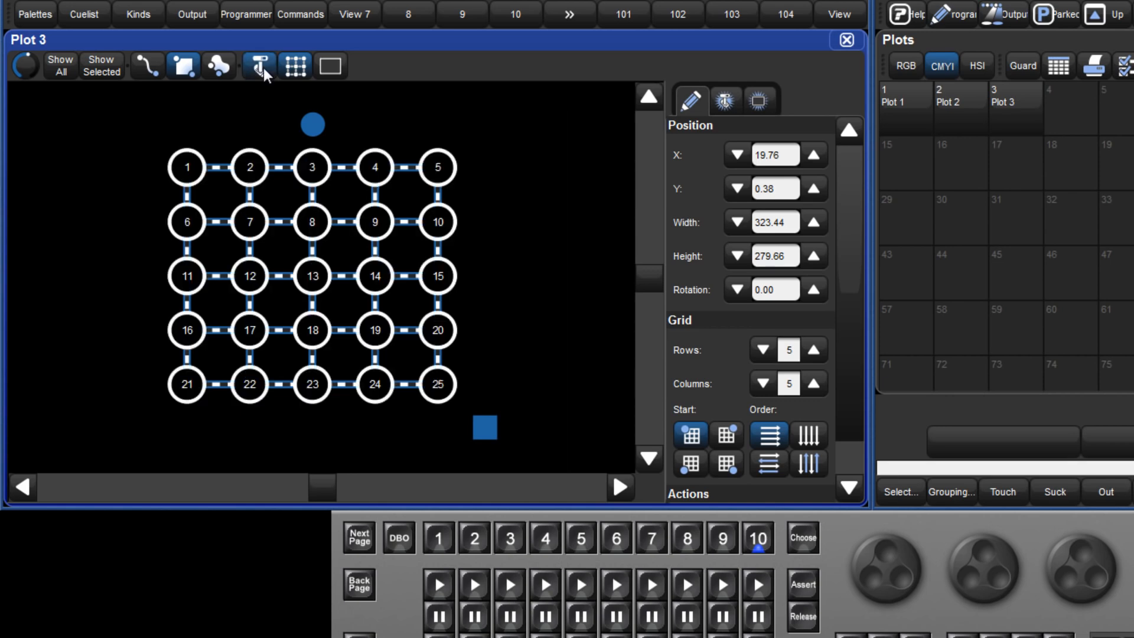
{"action": "left_click", "coordinate": [814, 350]}
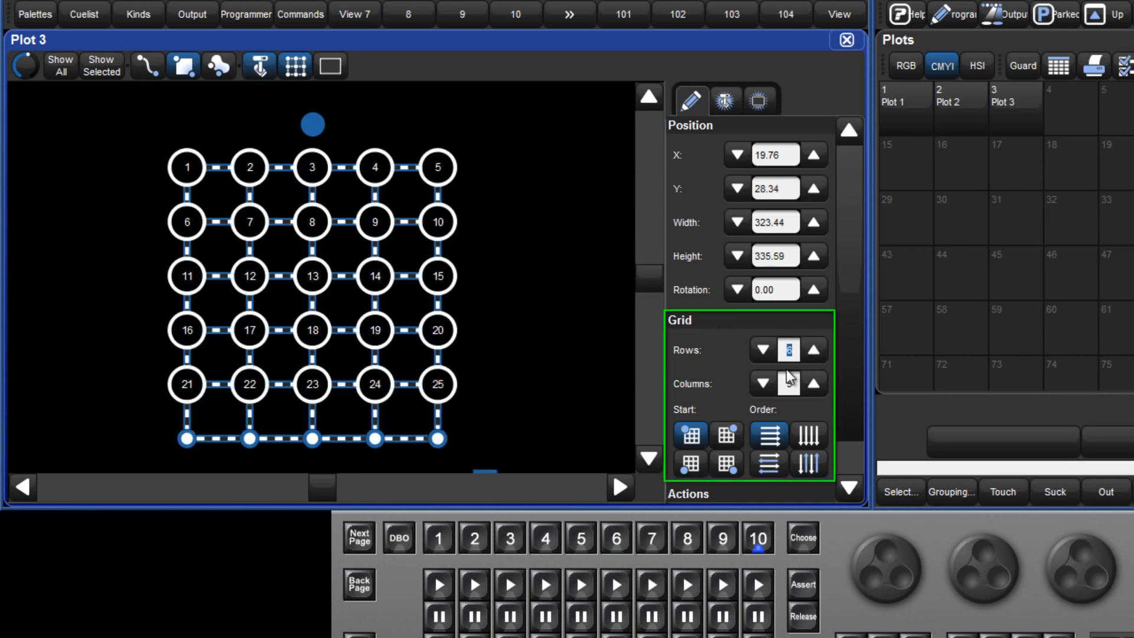
{"action": "left_click", "coordinate": [813, 384]}
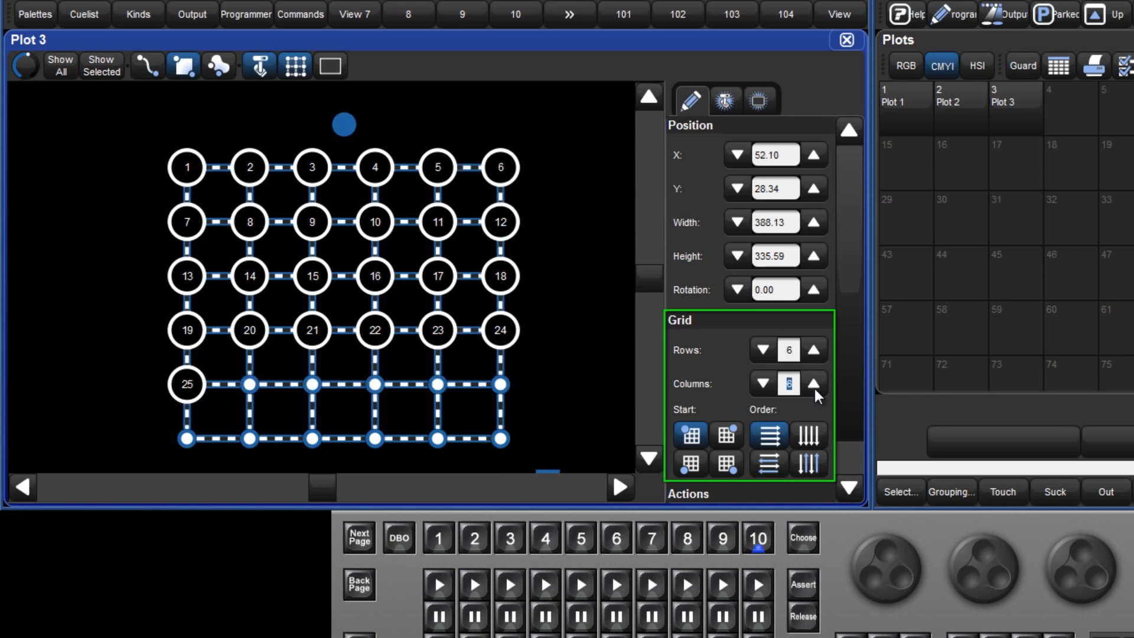
{"action": "left_click", "coordinate": [763, 385]}
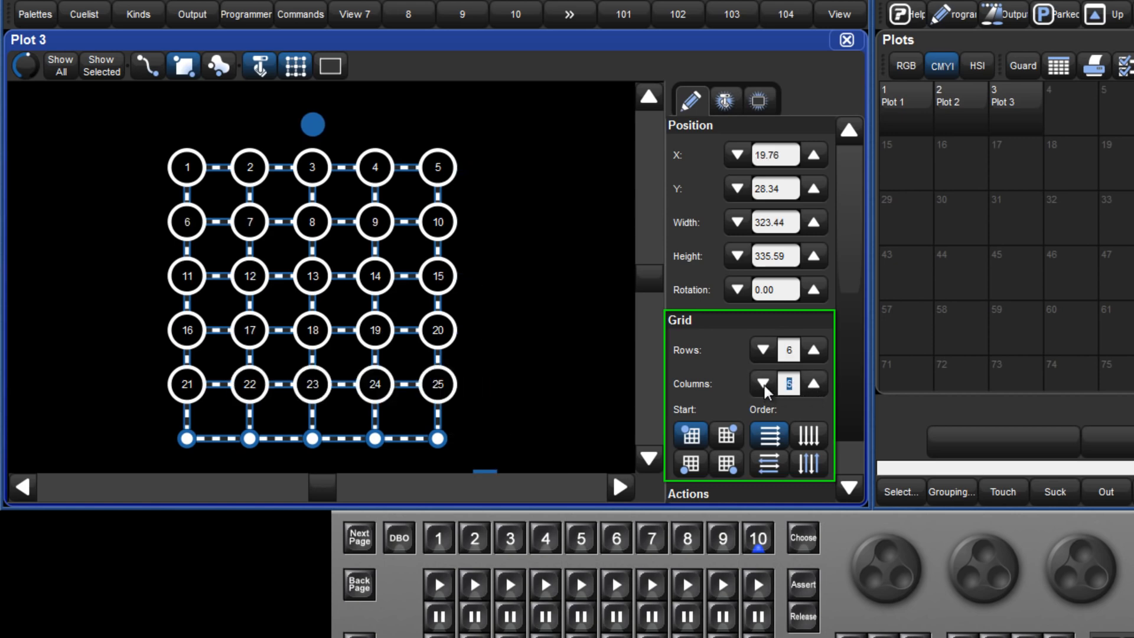
{"action": "left_click", "coordinate": [764, 349]}
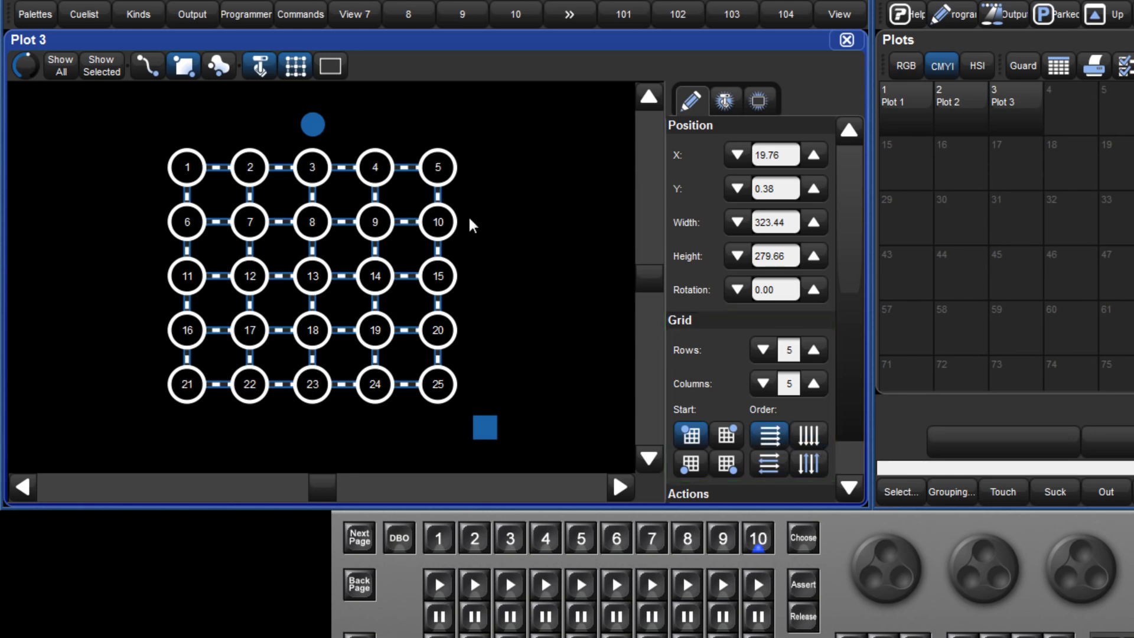
- Turn off layout and fixture editing in Plot 3, and open Plot 1 alongside the Programmer
{"action": "left_click", "coordinate": [297, 75]}
{"action": "left_click", "coordinate": [266, 67]}
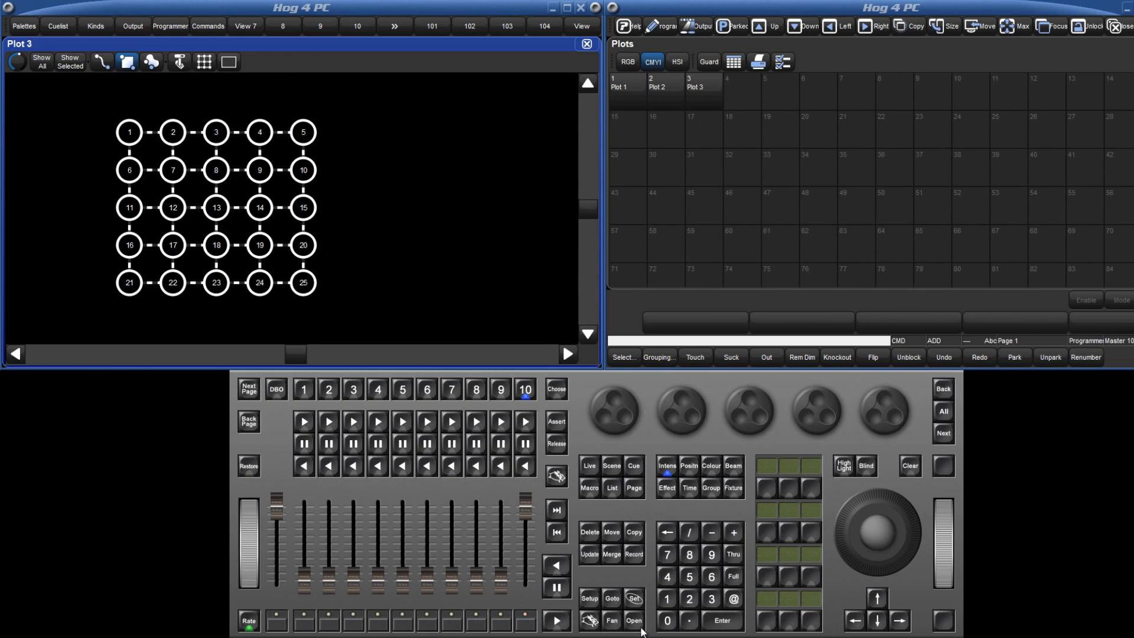
{"action": "left_click", "coordinate": [629, 106]}
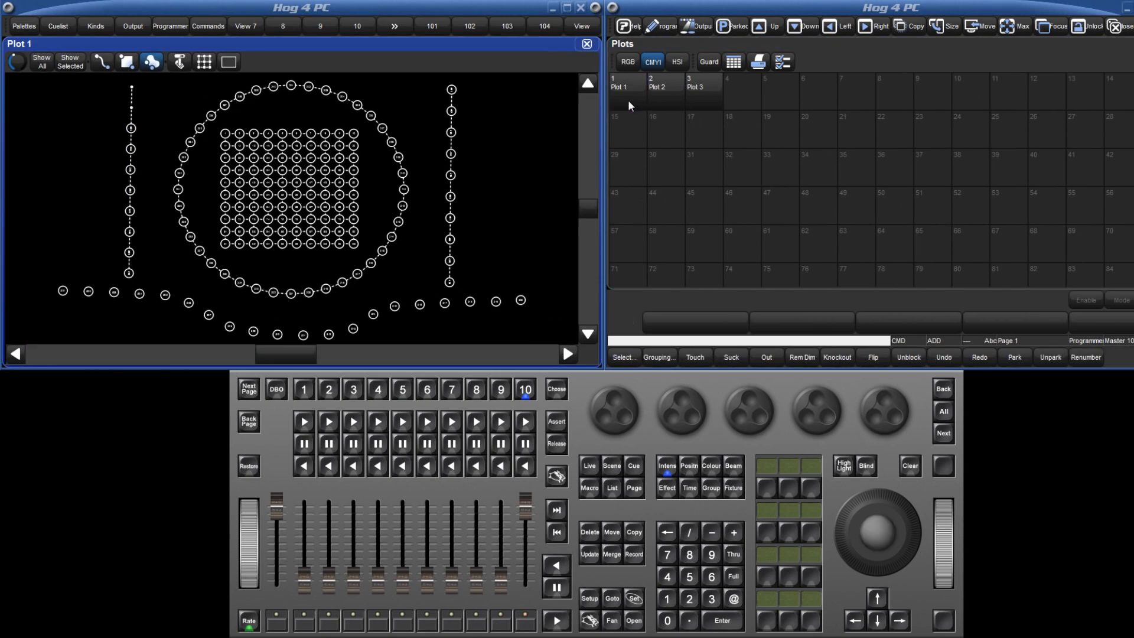
{"action": "left_click", "coordinate": [655, 28]}
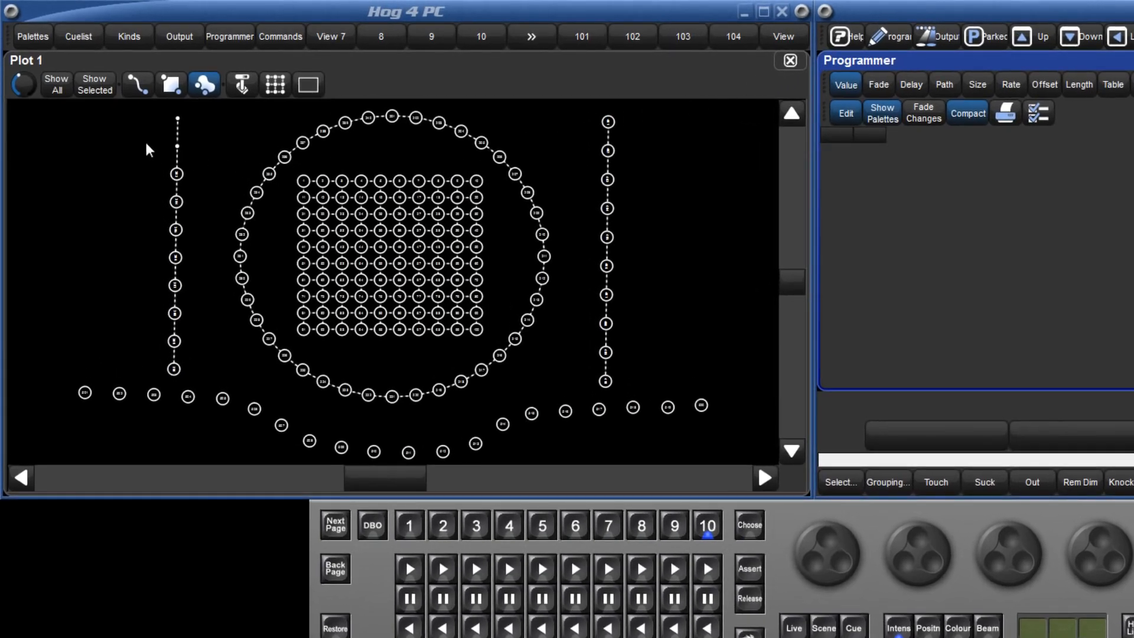
- Select fixtures along a diagonal path across the grid with line selection, and clear the selection
{"action": "left_click", "coordinate": [139, 88]}
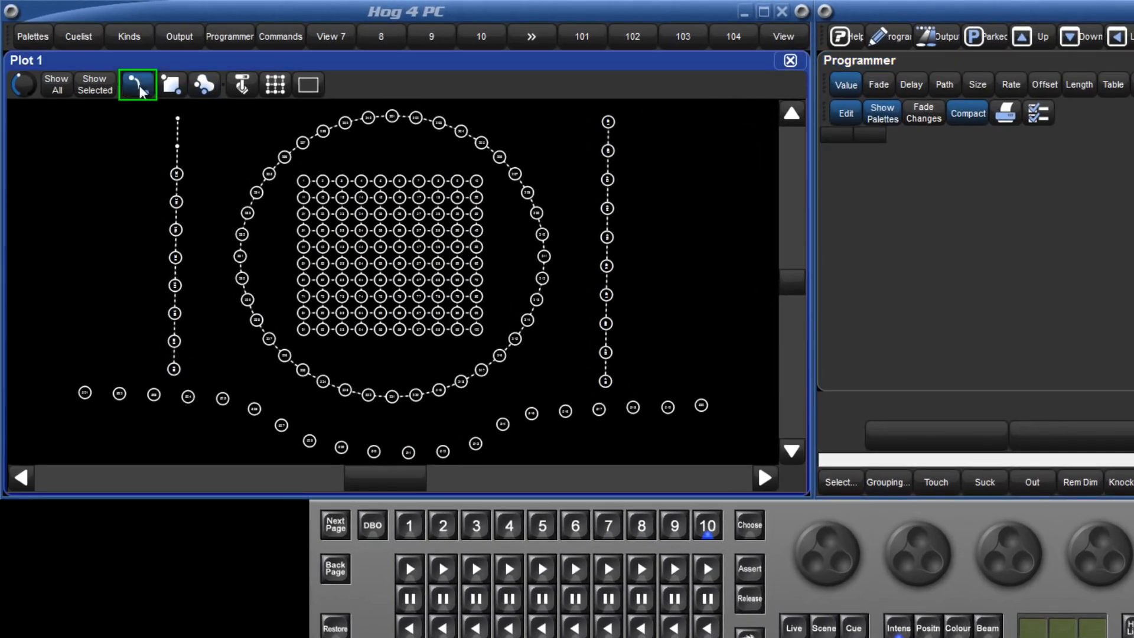
{"action": "left_click_drag", "start_coordinate": [289, 170], "coordinate": [499, 338]}
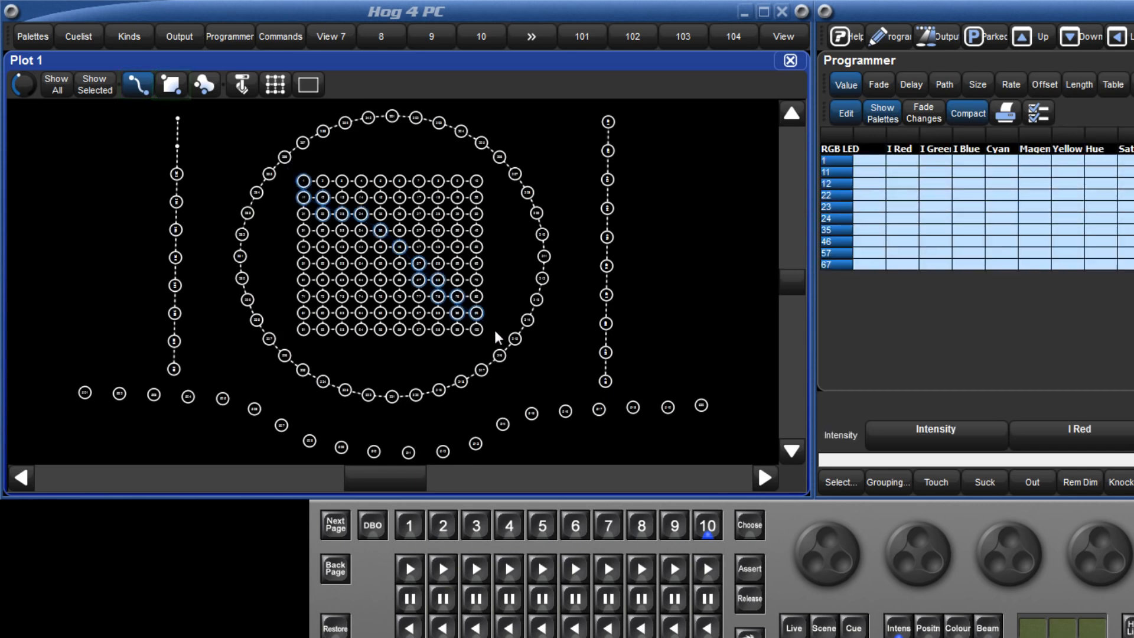
{"action": "key", "text": "Escape"}
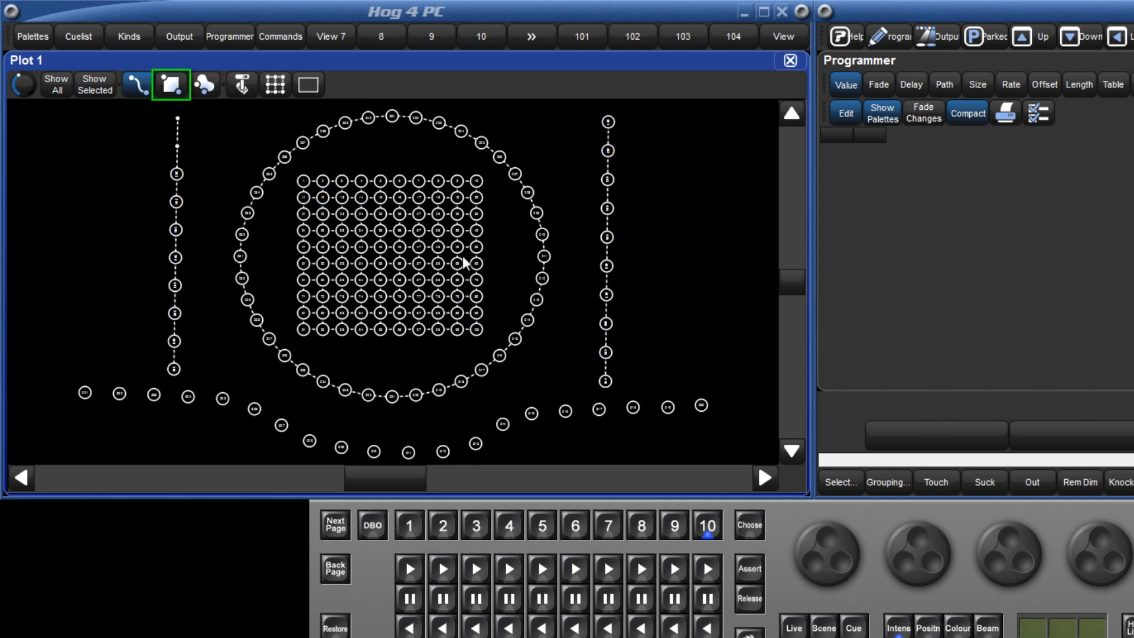
- Select the fixtures within a rectangle spanning the vertical lines, circle and grid, and clear the selection
{"action": "left_click", "coordinate": [158, 78]}
{"action": "left_click_drag", "start_coordinate": [155, 105], "coordinate": [702, 464]}
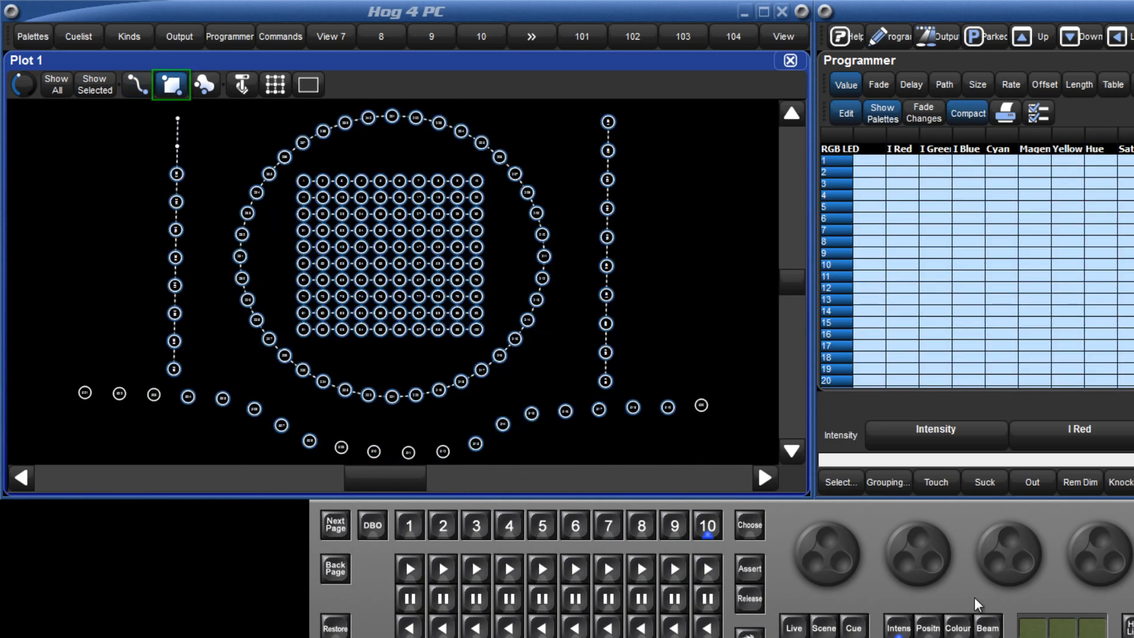
{"action": "key", "text": "Escape"}
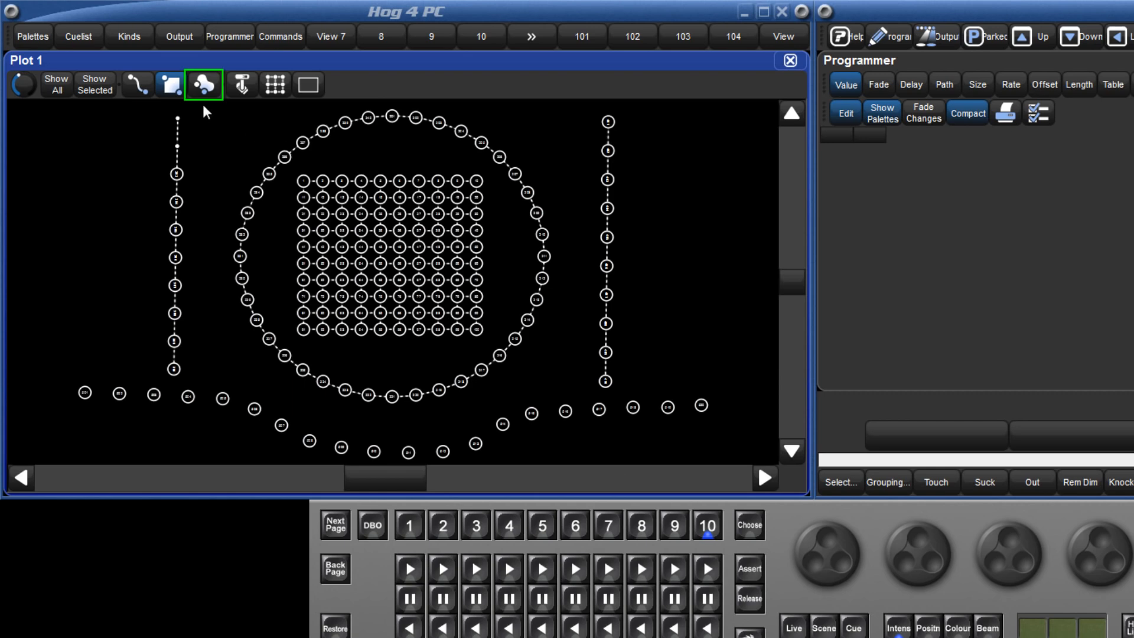
- Select the circle and grid fixtures with a freeform lasso, and clear the selection
{"action": "left_click", "coordinate": [203, 84]}
{"action": "mouse_move", "coordinate": [399, 420]}
{"action": "left_mouse_down"}
{"action": "mouse_move", "coordinate": [253, 379]}
{"action": "mouse_move", "coordinate": [203, 277]}
{"action": "mouse_move", "coordinate": [207, 152]}
{"action": "mouse_move", "coordinate": [307, 95]}
{"action": "mouse_move", "coordinate": [436, 83]}
{"action": "mouse_move", "coordinate": [546, 169]}
{"action": "mouse_move", "coordinate": [579, 286]}
{"action": "mouse_move", "coordinate": [579, 384]}
{"action": "mouse_move", "coordinate": [627, 408]}
{"action": "left_mouse_up"}
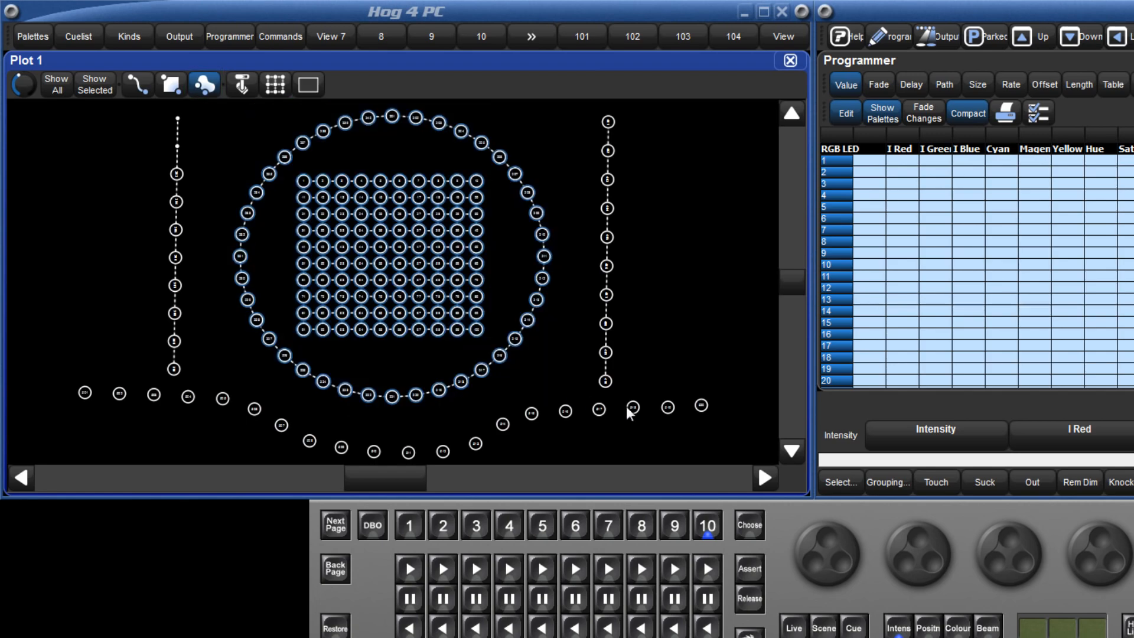
{"action": "key", "text": "Escape"}
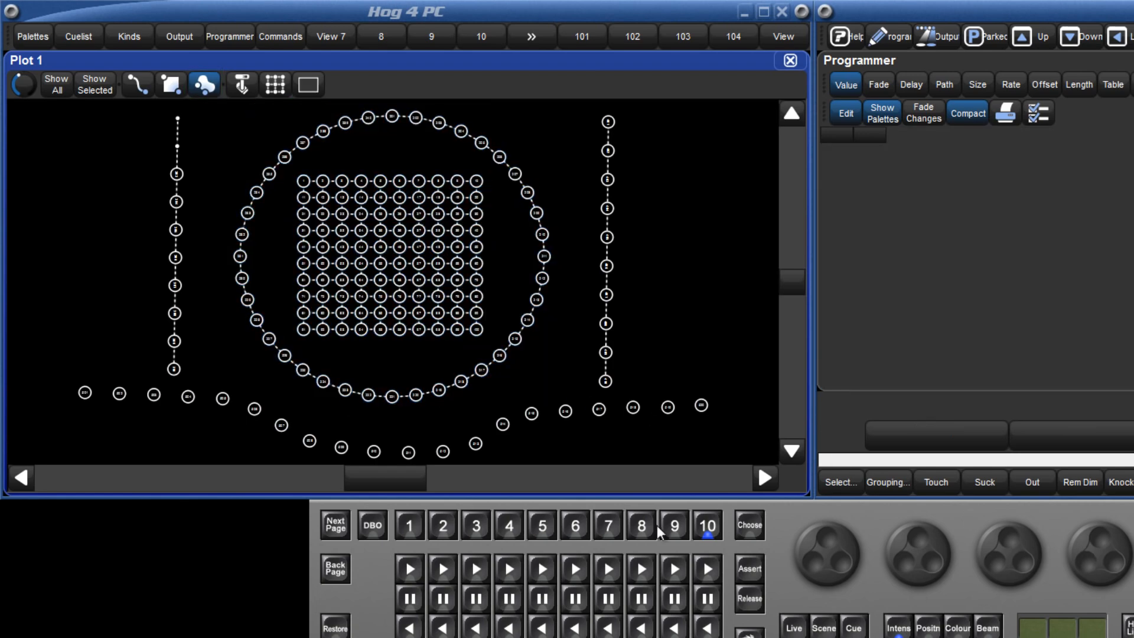
- Lasso fixtures 63 through 68, 71 through 79, 81 through 89 and 91 through 100 in the grid, and set their intensity to full
{"action": "scroll", "coordinate": [358, 326], "scroll_direction": "up", "scroll_amount": 3}
{"action": "scroll", "coordinate": [358, 326], "scroll_direction": "up", "scroll_amount": 3}
{"action": "mouse_move", "coordinate": [395, 412]}
{"action": "left_mouse_down"}
{"action": "mouse_move", "coordinate": [148, 374]}
{"action": "mouse_move", "coordinate": [115, 319]}
{"action": "mouse_move", "coordinate": [122, 234]}
{"action": "mouse_move", "coordinate": [145, 193]}
{"action": "left_mouse_up"}
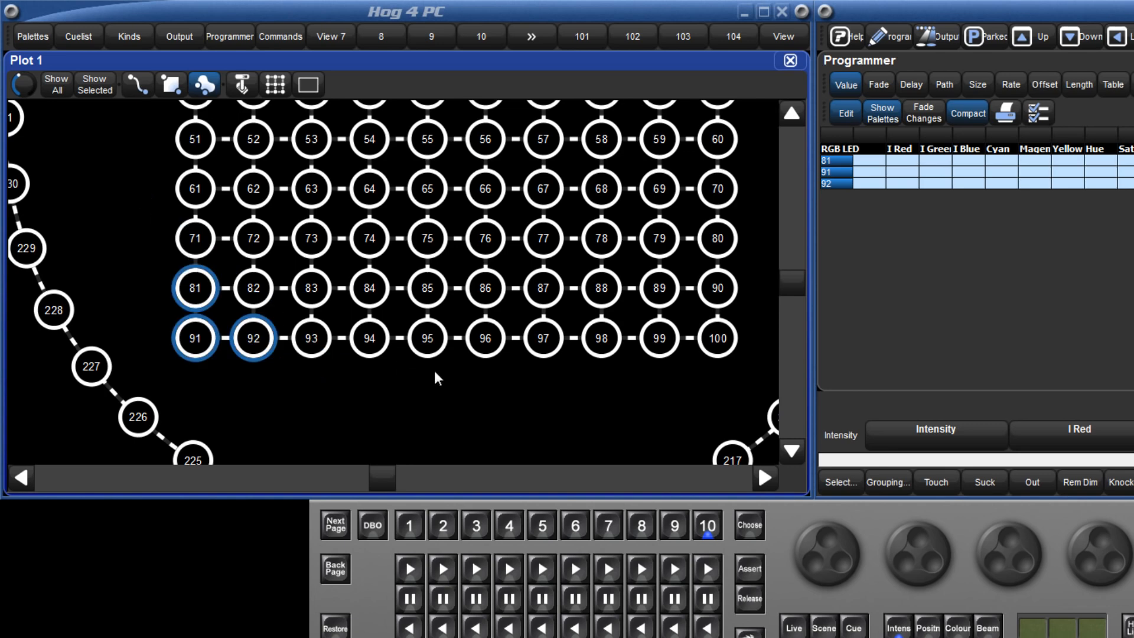
{"action": "mouse_move", "coordinate": [461, 384]}
{"action": "left_mouse_down"}
{"action": "mouse_move", "coordinate": [243, 372]}
{"action": "mouse_move", "coordinate": [144, 278]}
{"action": "mouse_move", "coordinate": [325, 166]}
{"action": "mouse_move", "coordinate": [732, 177]}
{"action": "mouse_move", "coordinate": [762, 363]}
{"action": "left_mouse_up"}
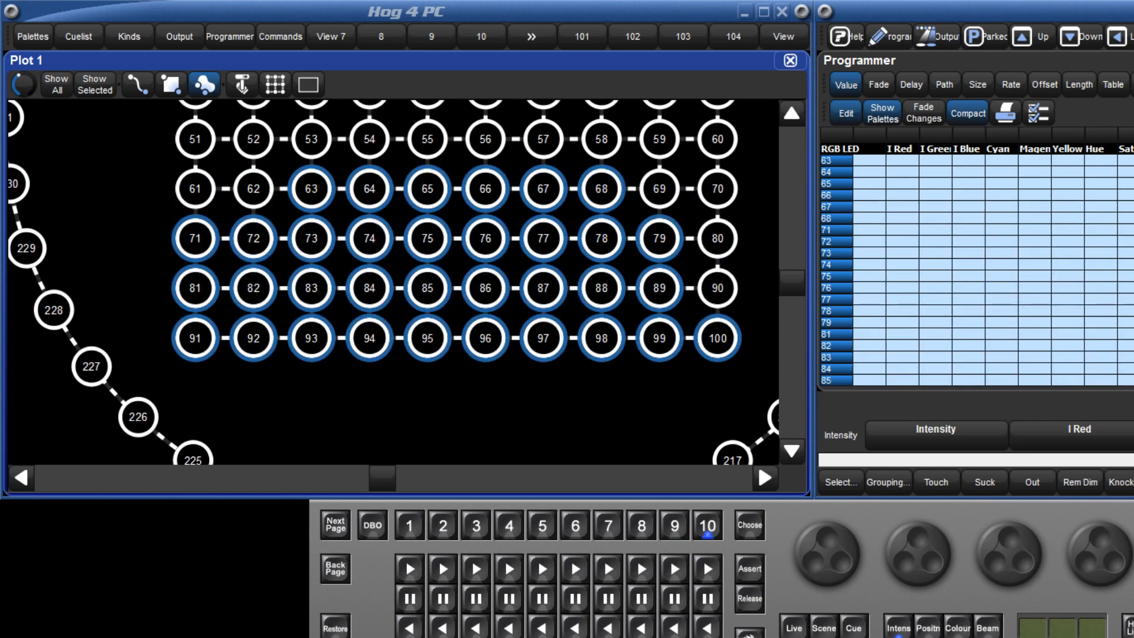
{"action": "key", "text": "f"}
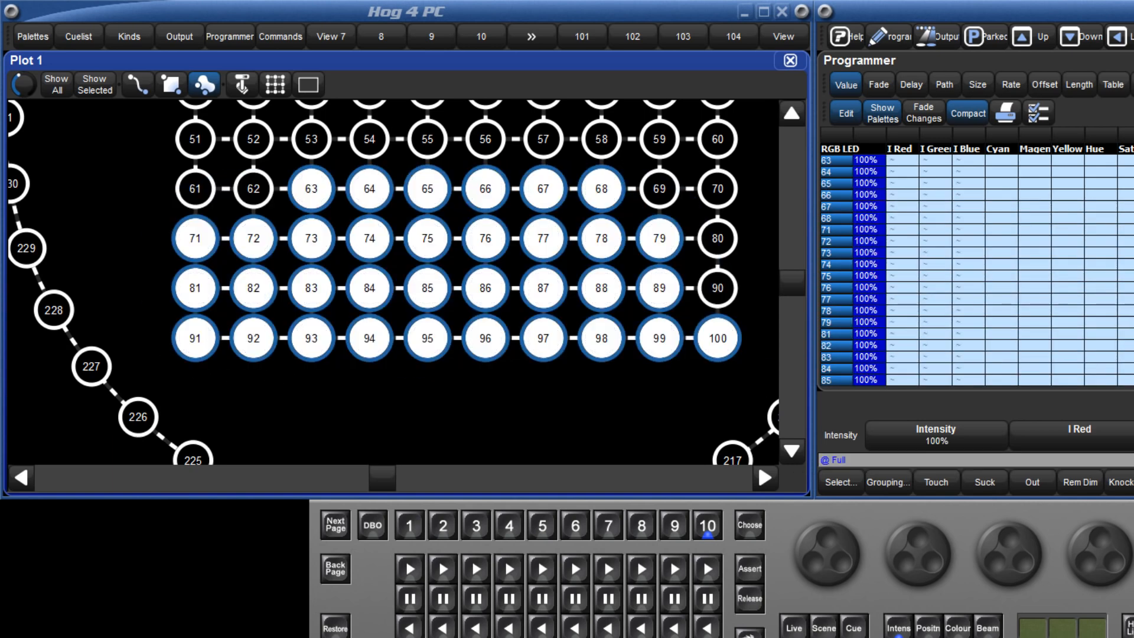
- Add fixtures 54 through 57 to the selection at full intensity, and colour the selection with Magenta 100%, Cyan 0% and Yellow 0%
{"action": "left_click", "coordinate": [383, 140]}
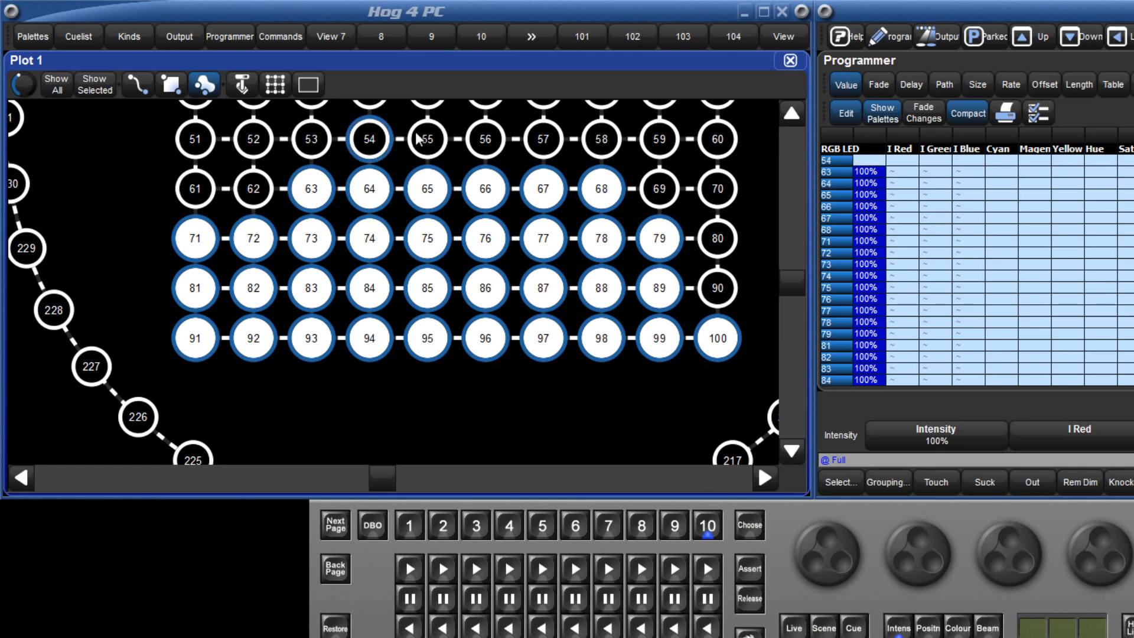
{"action": "left_click", "coordinate": [422, 139]}
{"action": "left_click", "coordinate": [485, 139]}
{"action": "left_click", "coordinate": [544, 139]}
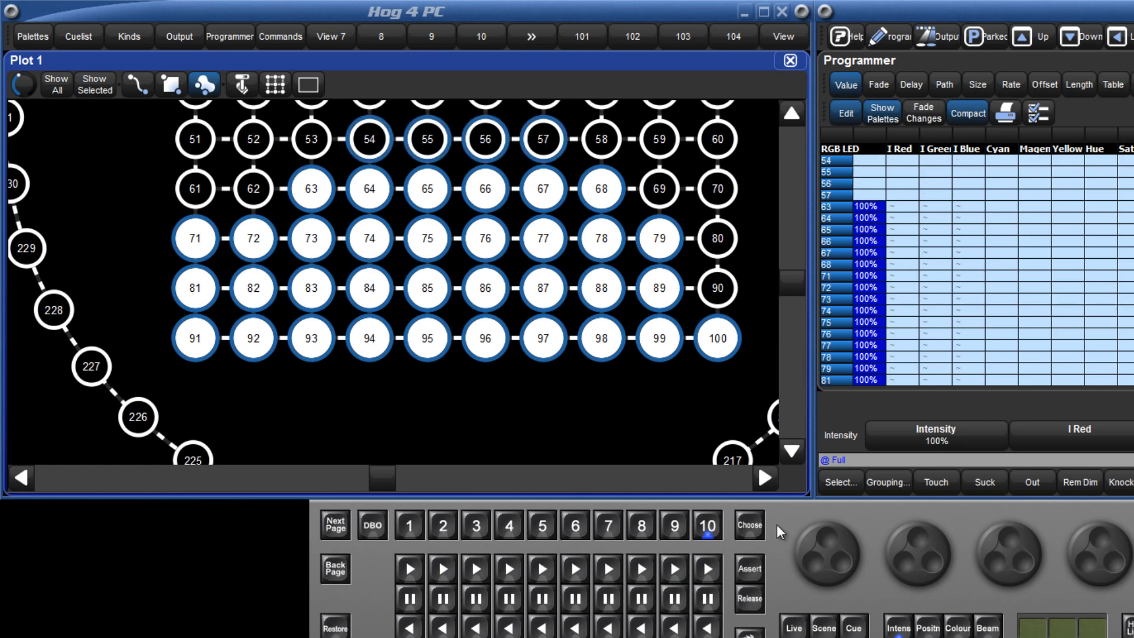
{"action": "key", "text": "f"}
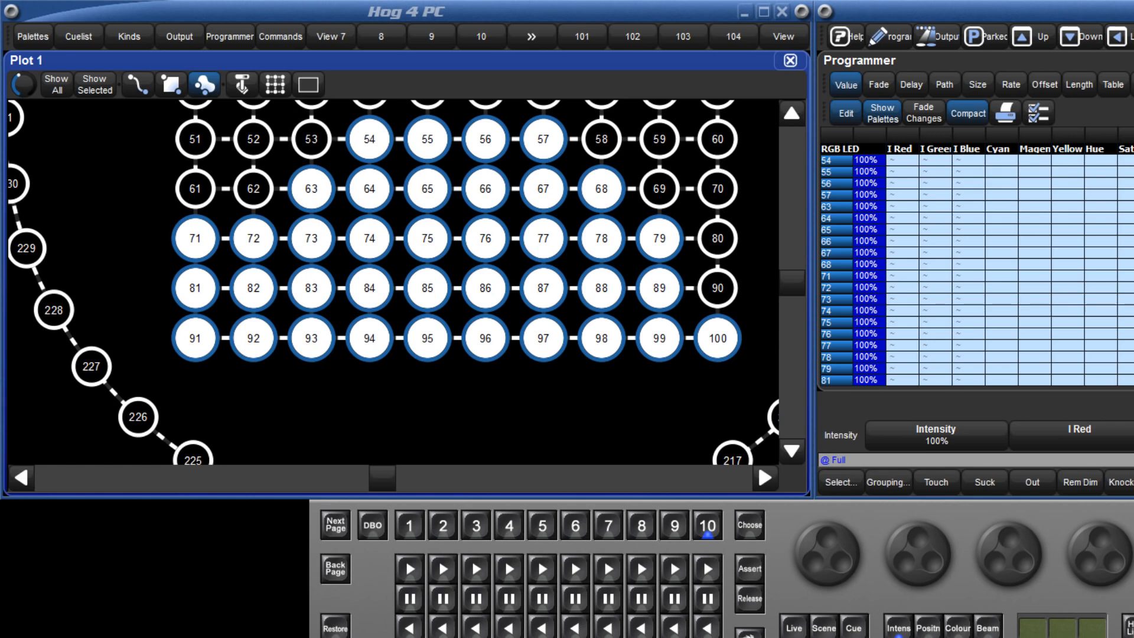
{"action": "left_click", "coordinate": [958, 628]}
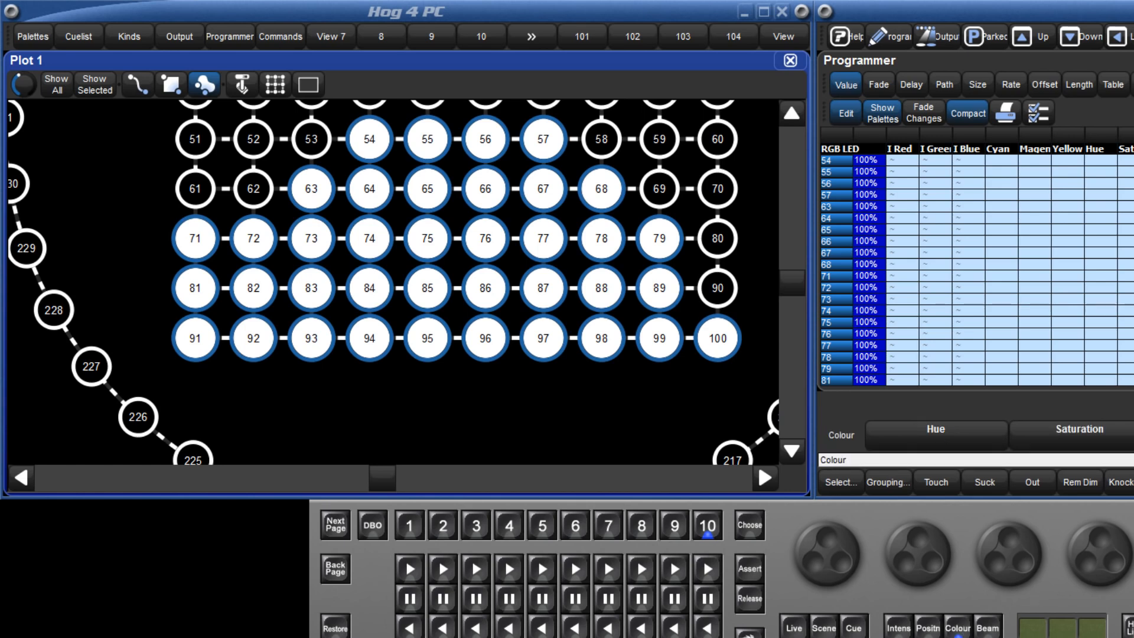
{"action": "scroll", "coordinate": [1124, 568], "scroll_direction": "up", "scroll_amount": 10}
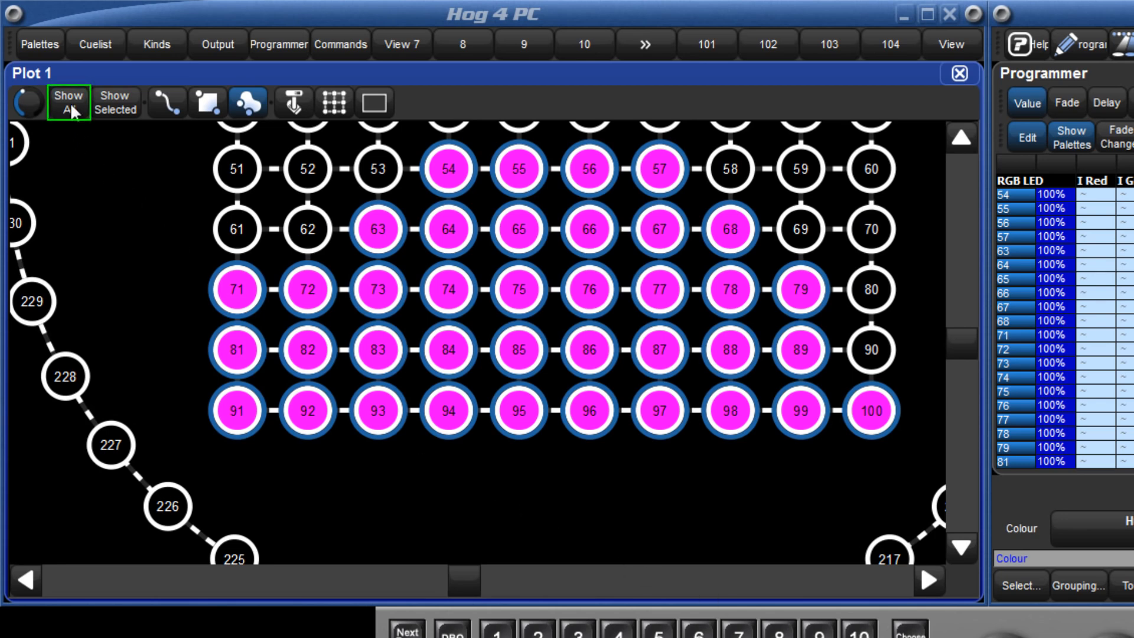
- Fit the plot view to all fixtures and to the selected ones, and zoom out with the zoom control
{"action": "left_click", "coordinate": [68, 103]}
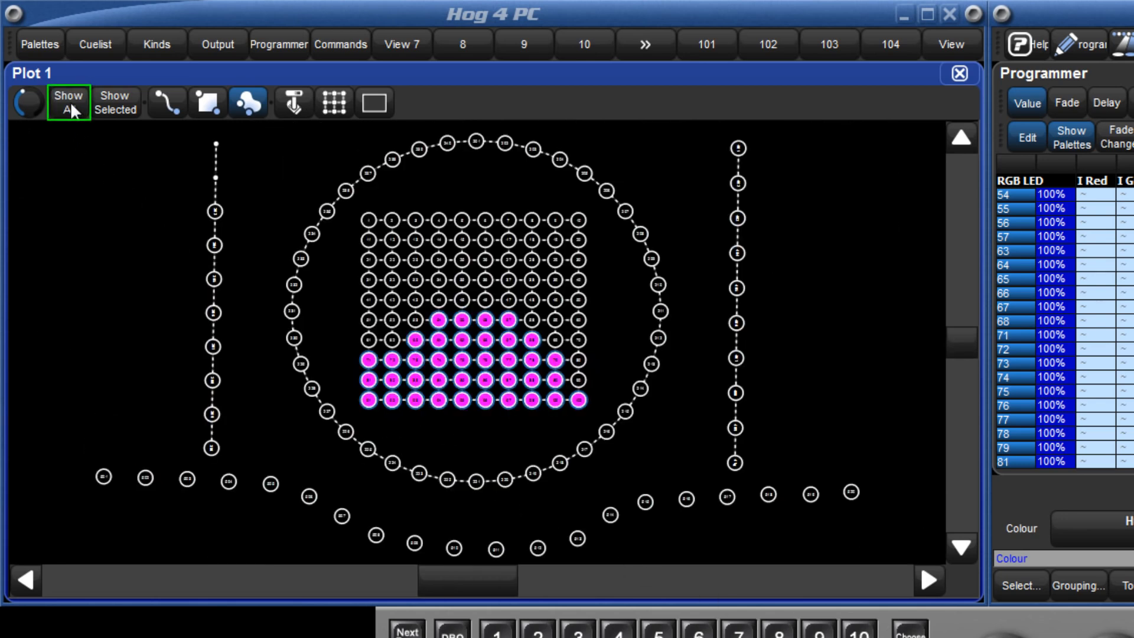
{"action": "left_click", "coordinate": [115, 101]}
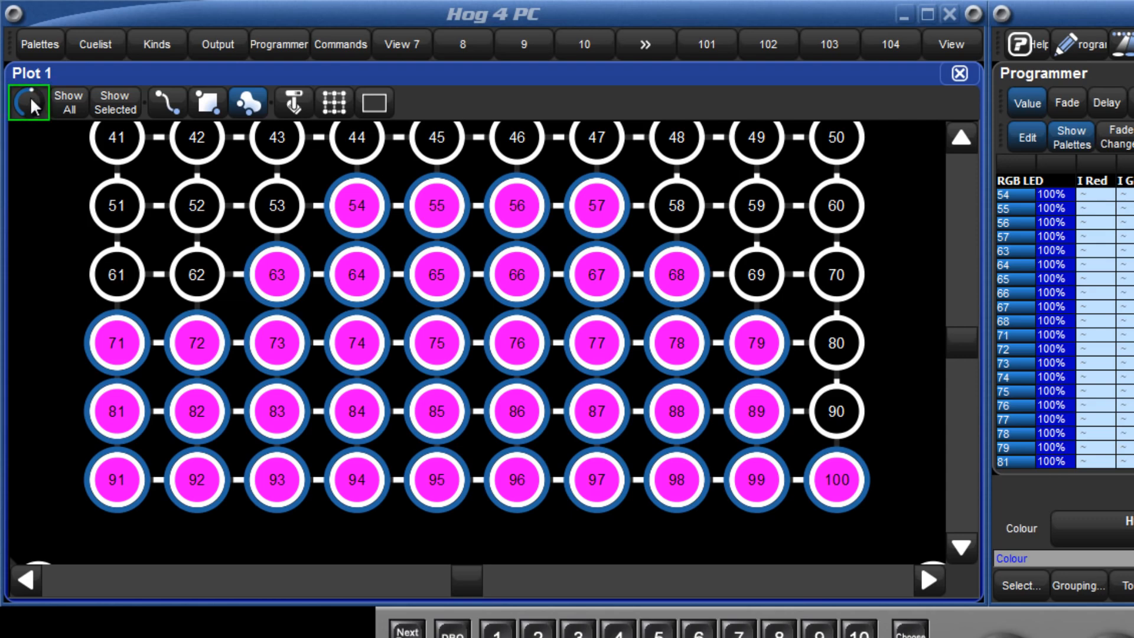
{"action": "left_click_drag", "start_coordinate": [30, 96], "coordinate": [37, 198]}
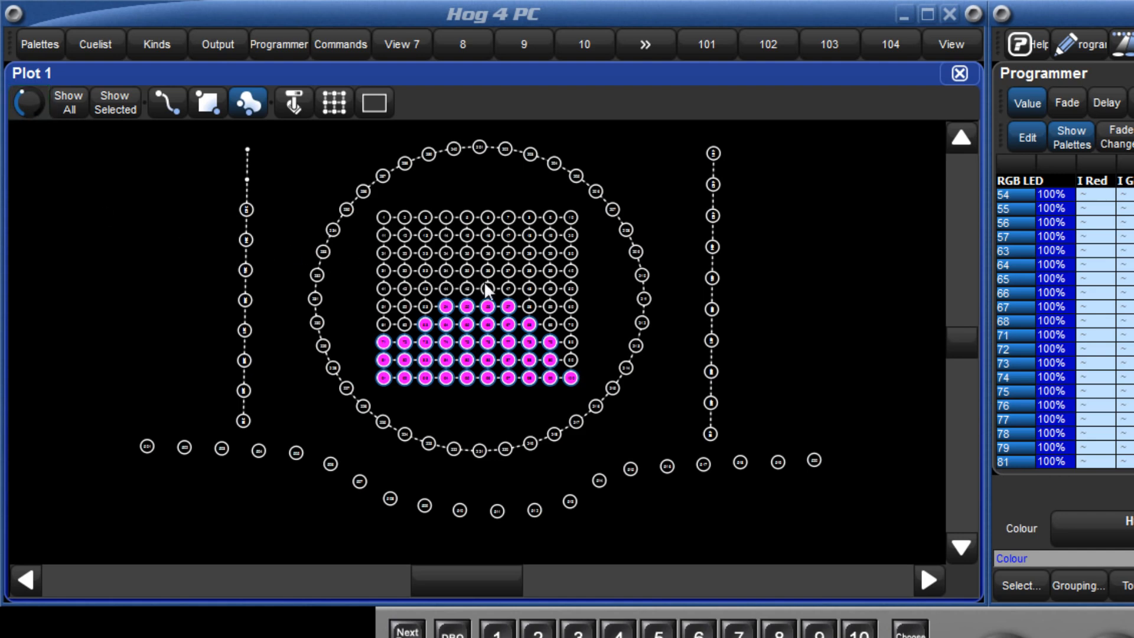
- Zoom in on the plot and bring up the wheel controls for scrolling and zooming it
{"action": "scroll", "coordinate": [561, 217], "scroll_direction": "up", "scroll_amount": 5}
{"action": "scroll", "coordinate": [561, 217], "scroll_direction": "up", "scroll_amount": 3}
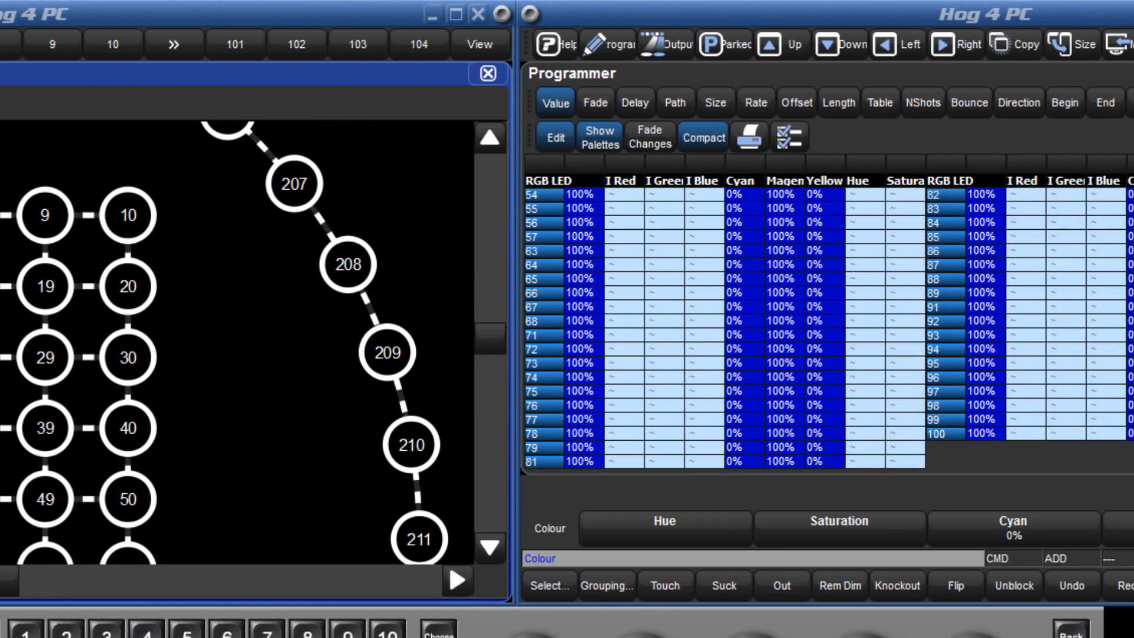
{"action": "key", "text": "o"}
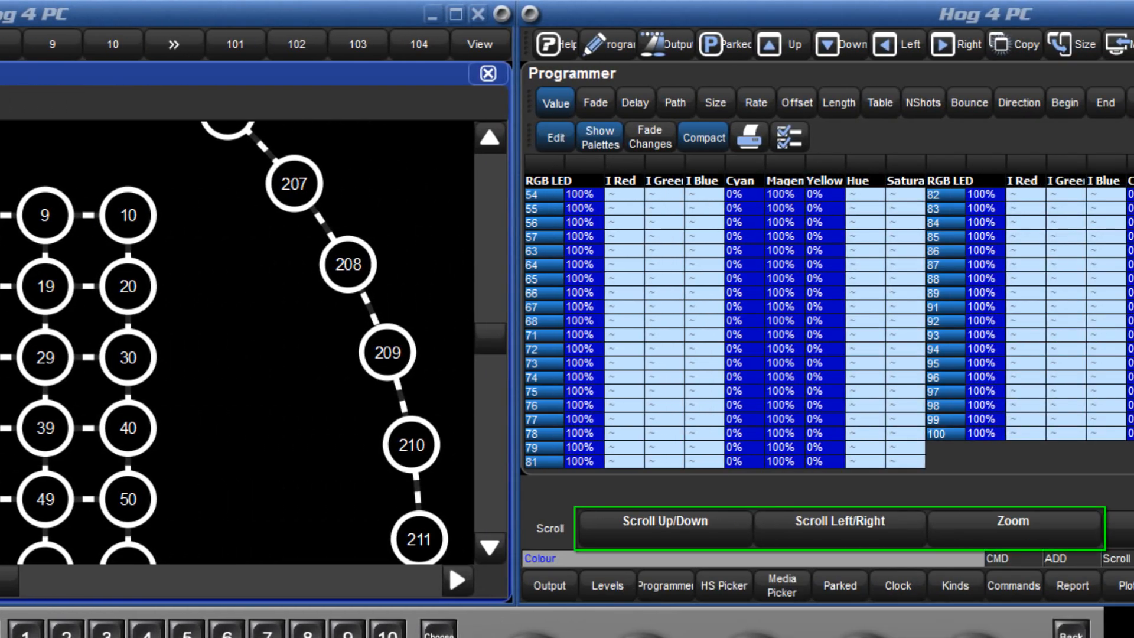